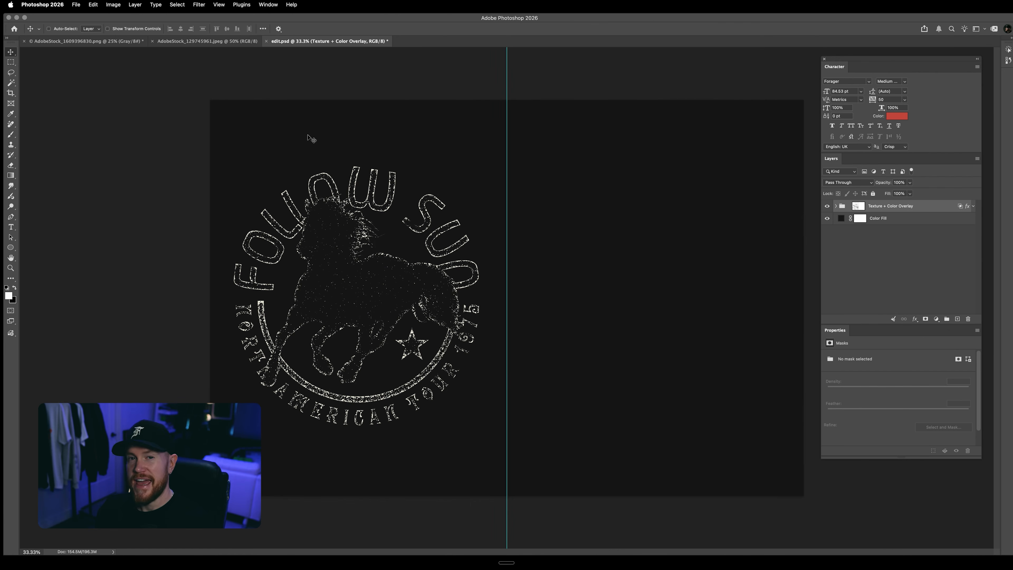
- Check the document's image size and resolution settings without changing them
key(super+alt+i)
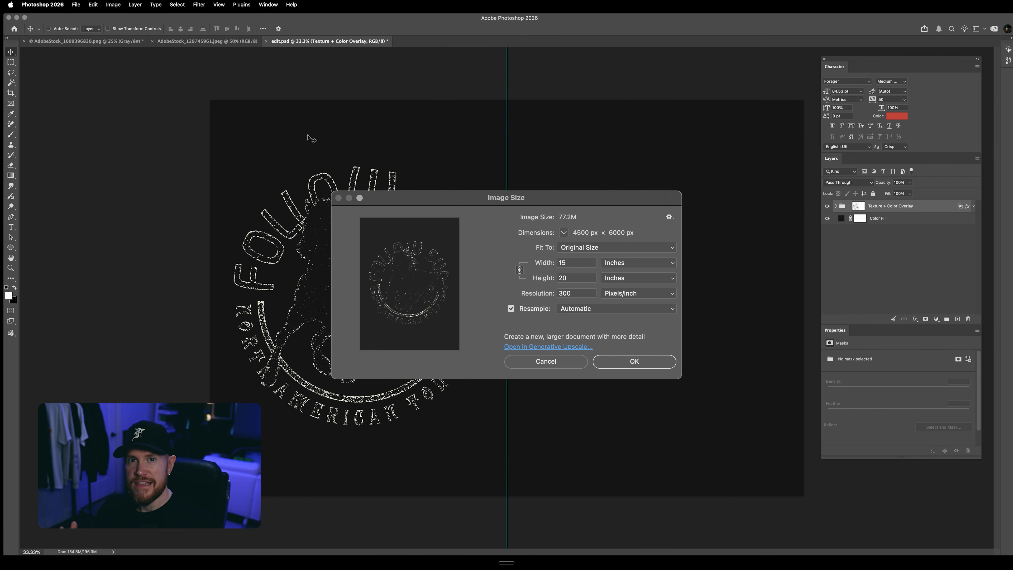
key(Escape)
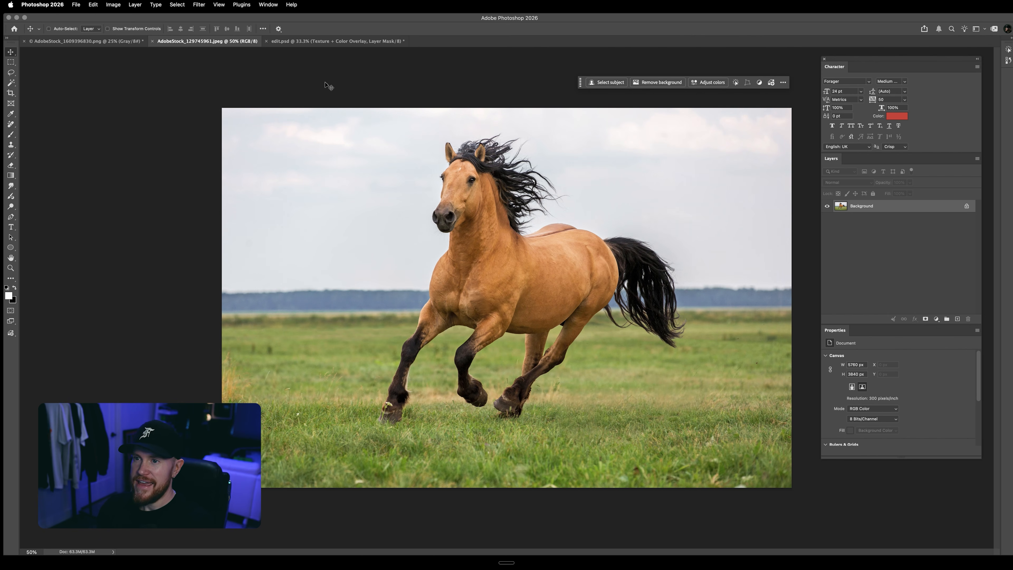
- Copy the entire horse photo and paste it into the edit.psd document as a new layer
key(super+a)
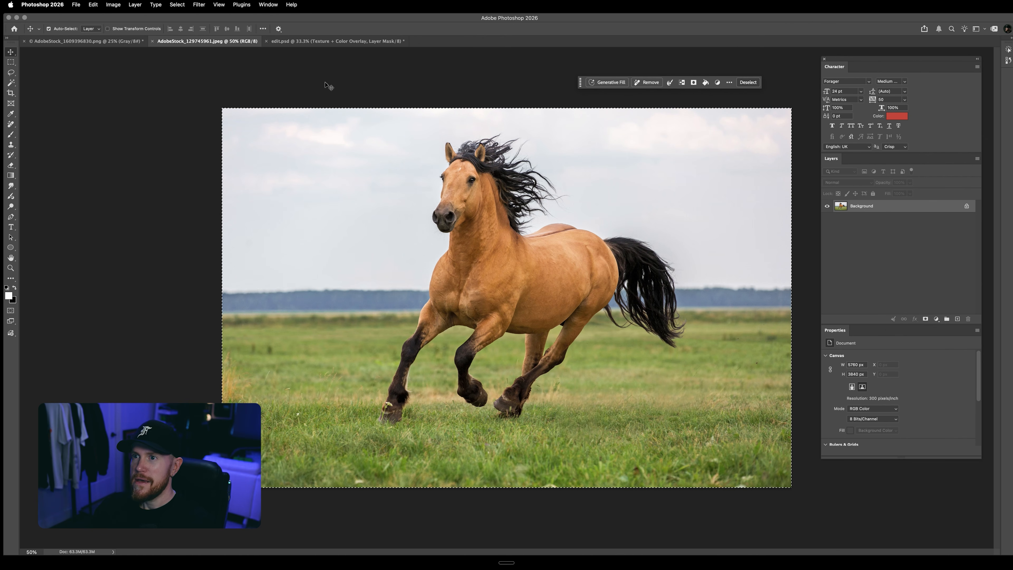
click(325, 42)
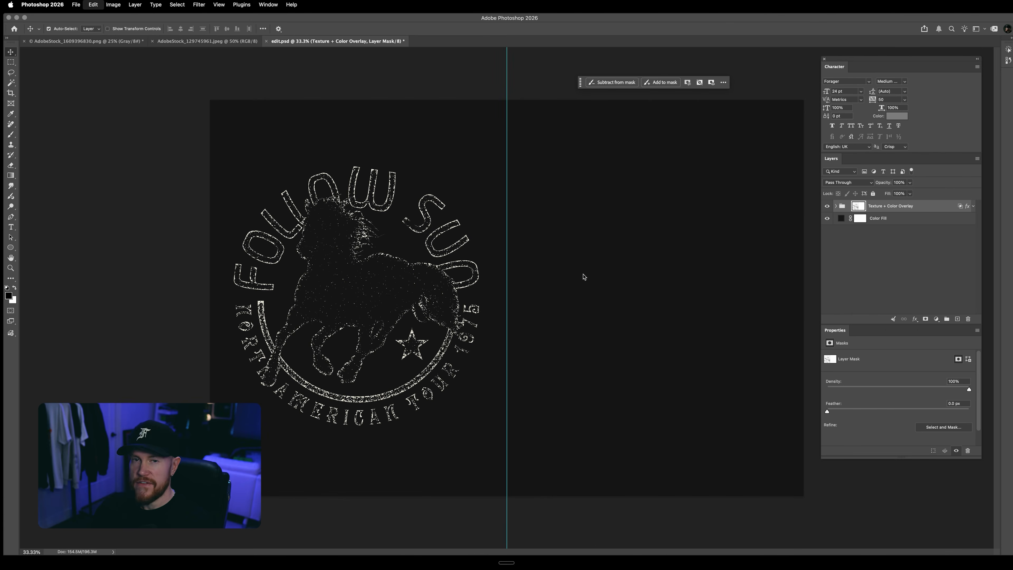
key(super+v)
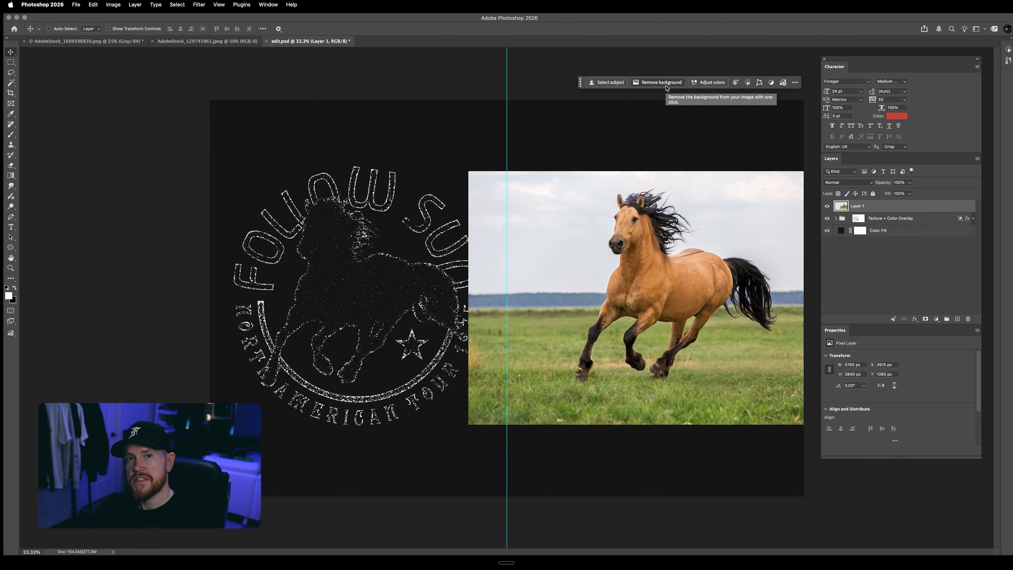
- Remove the background from the pasted horse photo using the Contextual Task Bar
click(267, 5)
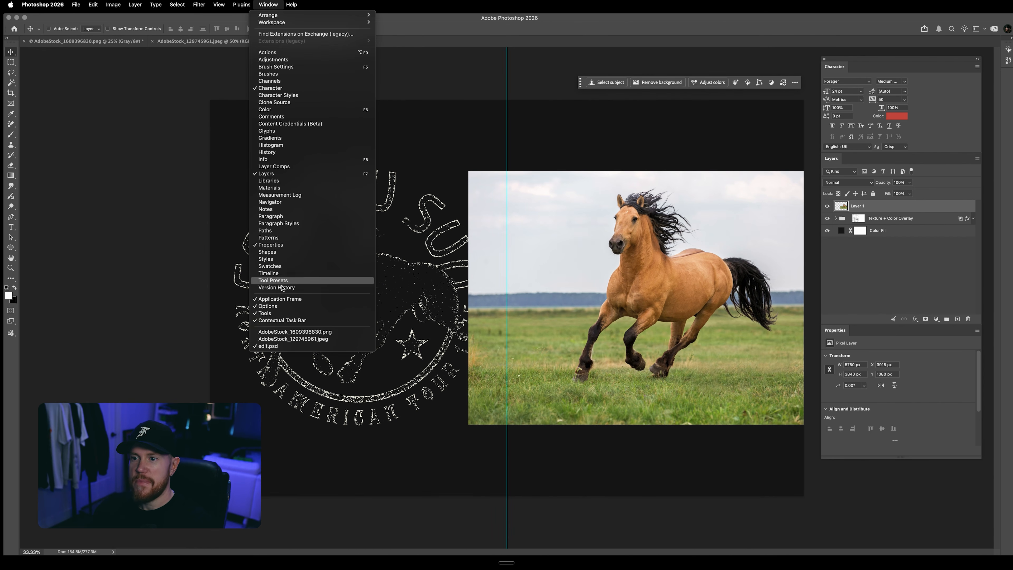
click(275, 320)
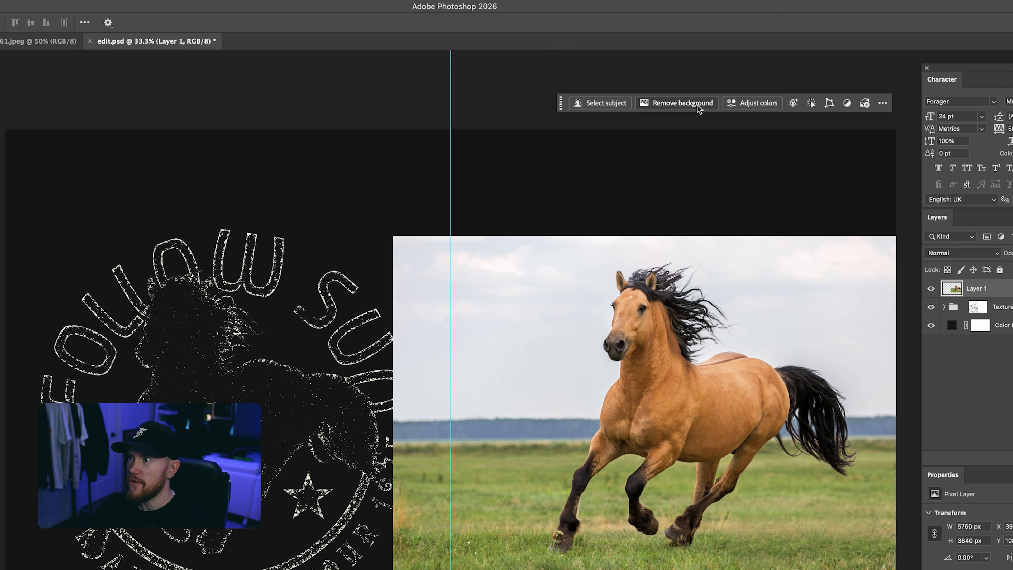
click(697, 104)
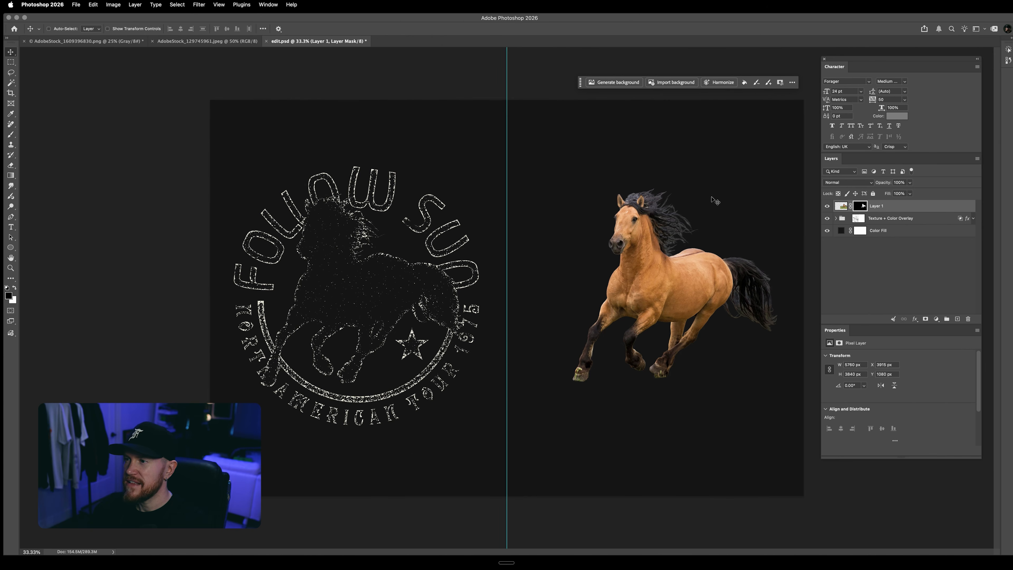
- Refine the horse's layer mask in Select and Mask by enabling Decontaminate Colors to clean the mane and tail edges
key(super+equal)
key(super+equal)
scroll(695, 205, right, 5)
key(super+equal)
scroll(695, 205, right, 4)
scroll(694, 205, up, 3)
key(super+equal)
key(super+equal)
scroll(678, 200, up, 5)
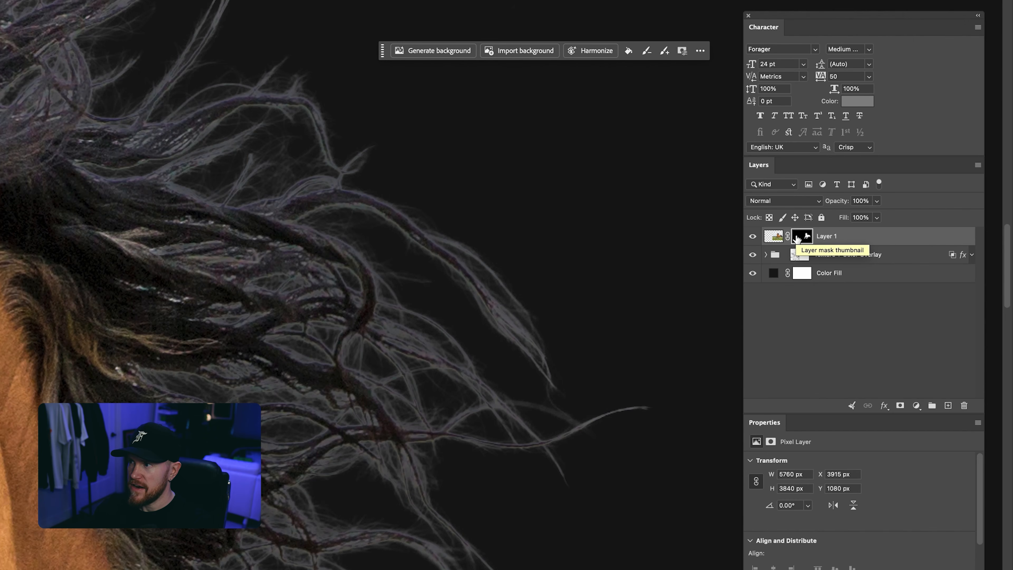
right_click(797, 239)
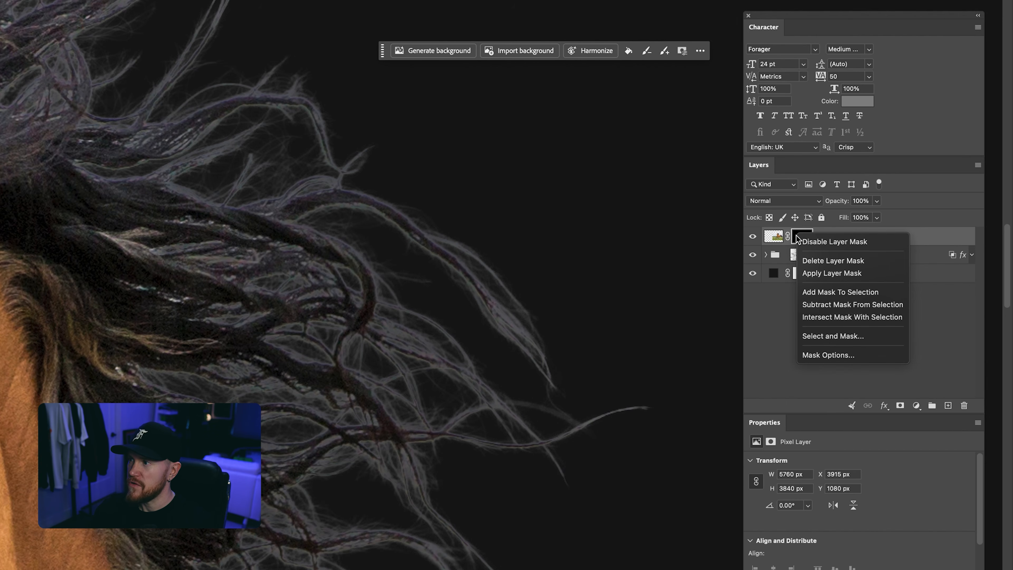
click(822, 335)
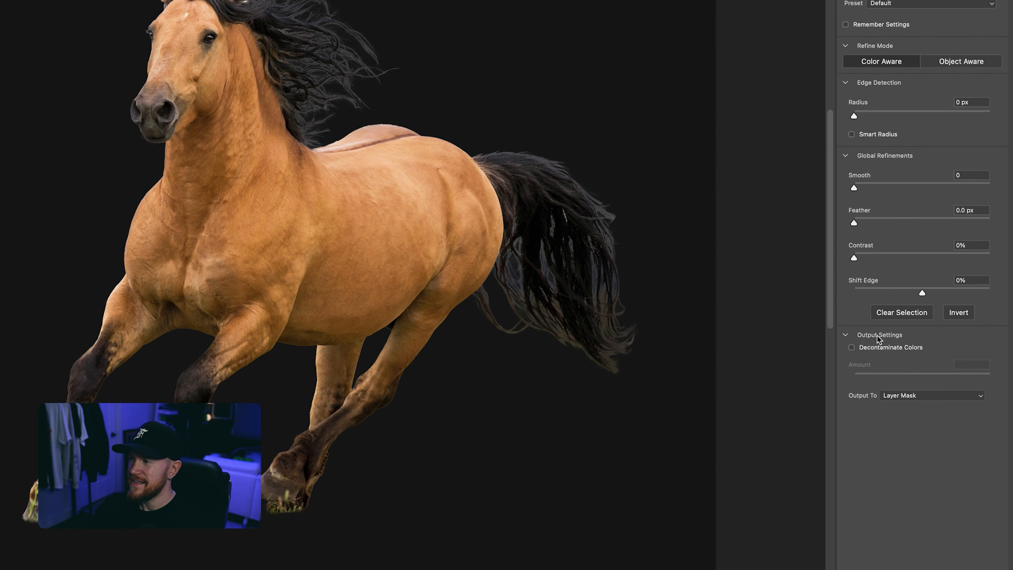
click(852, 347)
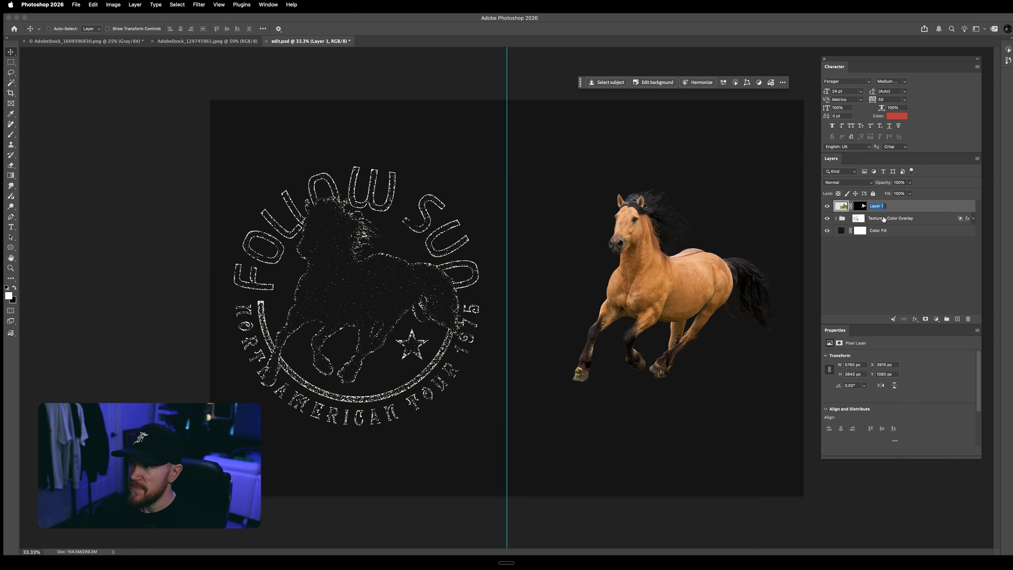
- Rename the cut-out layer Horse and place it in a new group named Artwork
text(Horse)
click(882, 299)
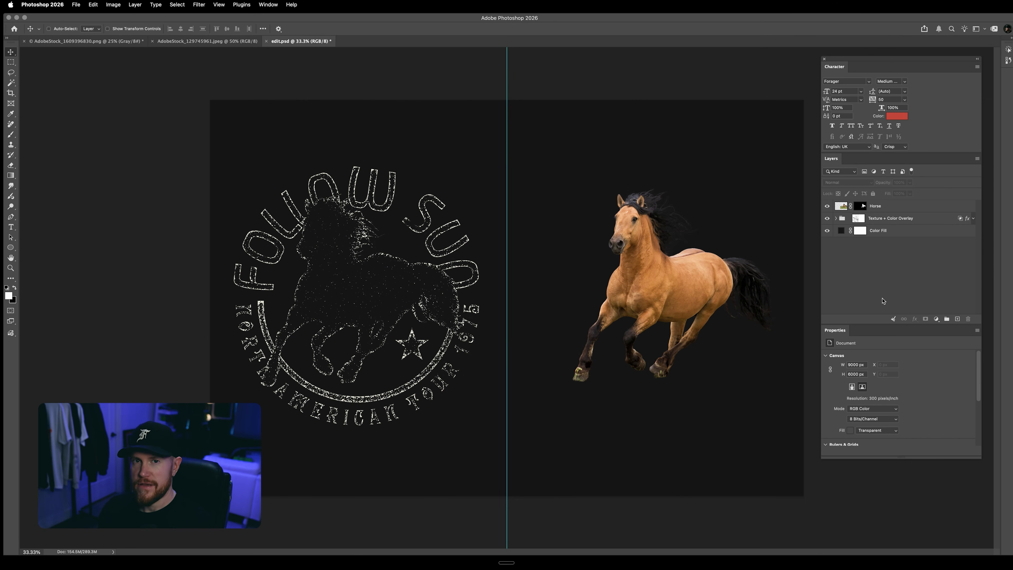
click(886, 209)
key(ctrl+g)
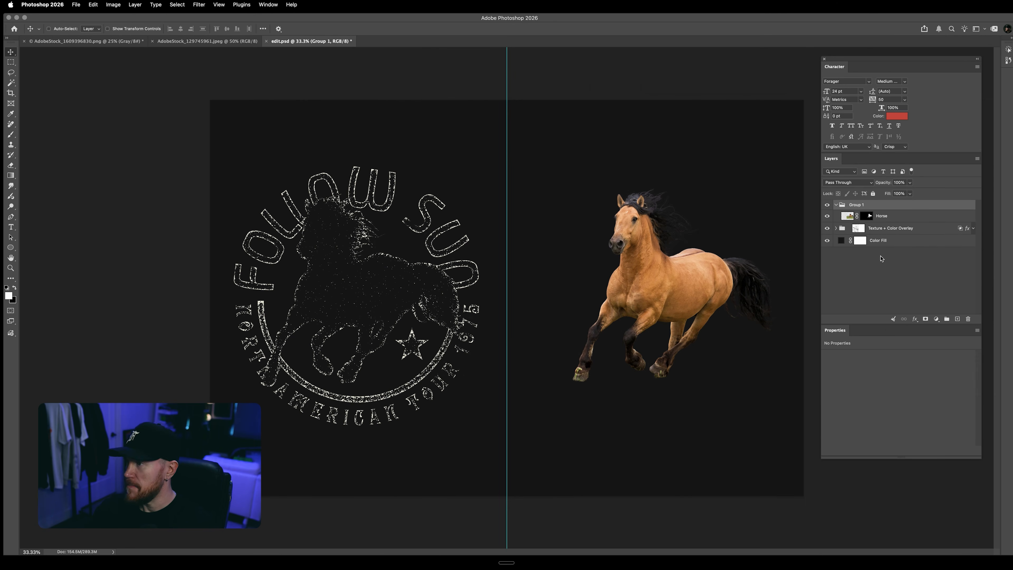
double_click(858, 205)
text(Artwork)
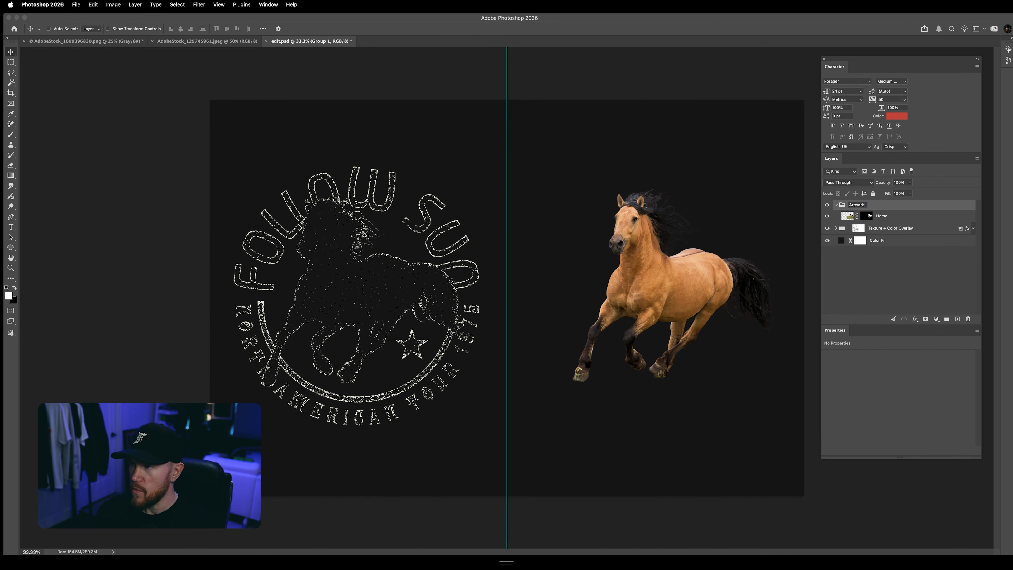
click(907, 279)
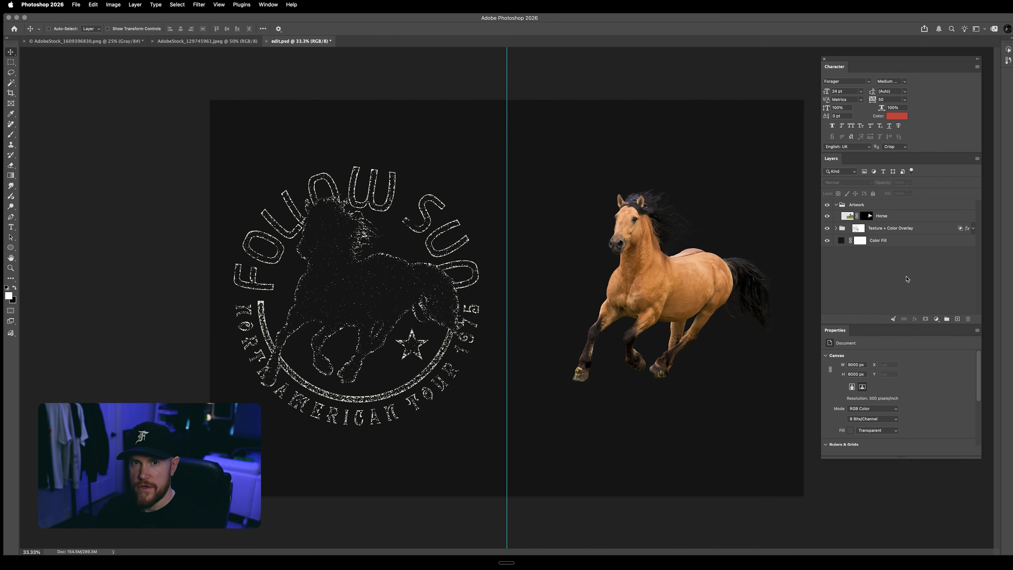
- Add a Grain adjustment layer directly above the Artwork group and clip it to the group
click(871, 207)
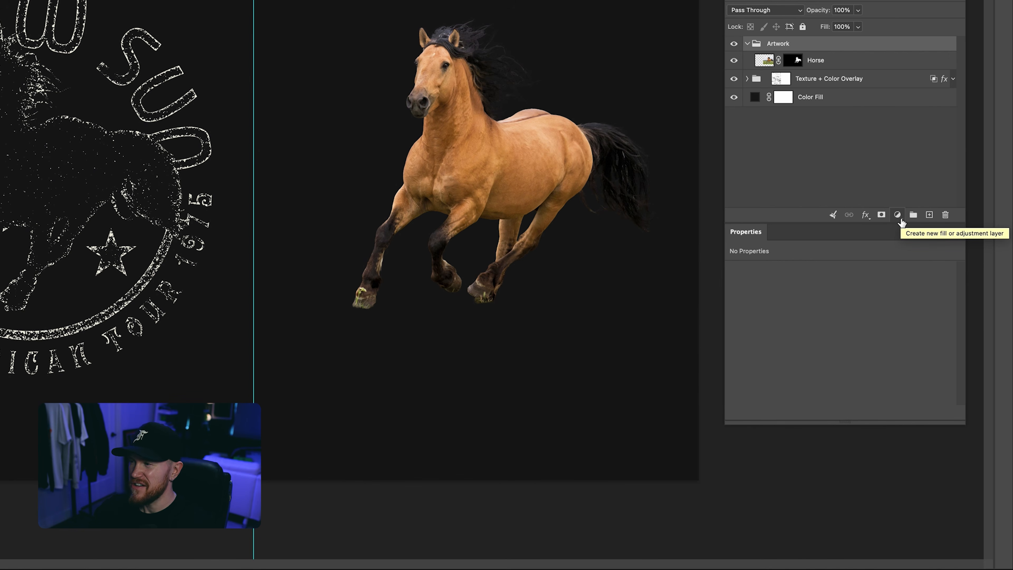
click(901, 219)
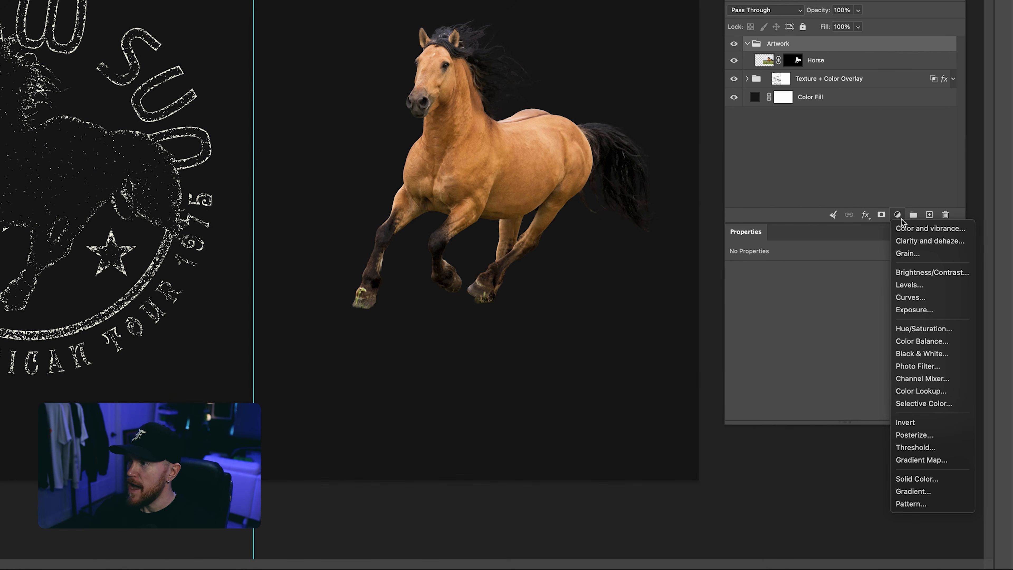
click(935, 251)
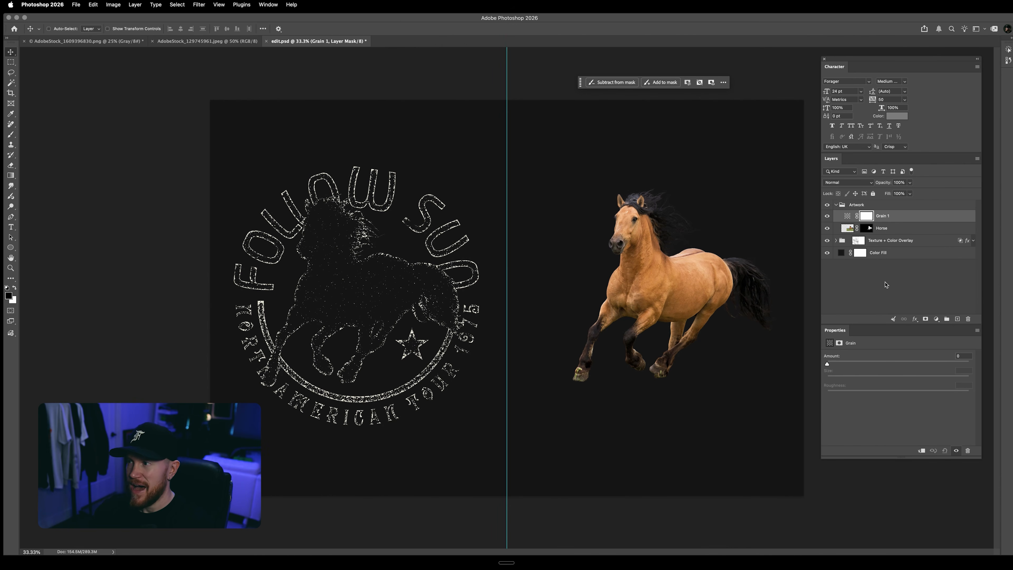
mouse_move(900, 218)
mouse_down()
mouse_move(893, 199)
mouse_move(897, 207)
mouse_up()
right_click(897, 207)
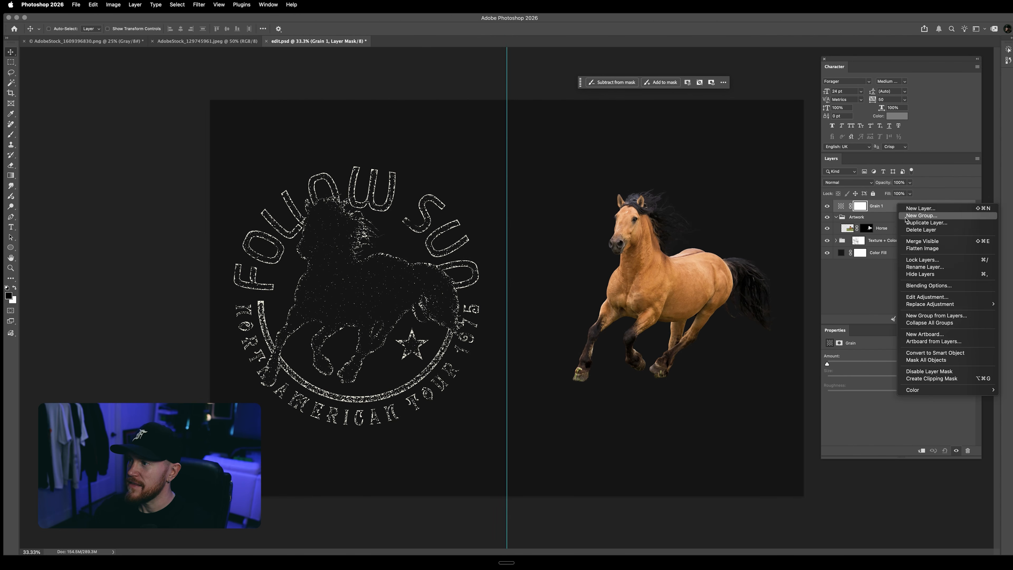
click(926, 379)
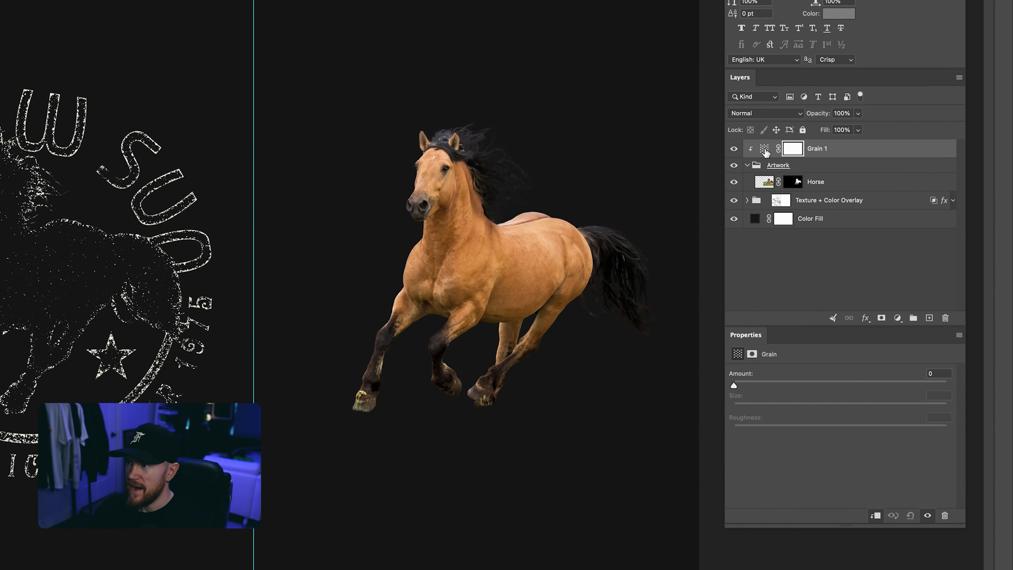
- Raise the Grain adjustment's amount to nearly the maximum and increase its size and roughness
click(765, 150)
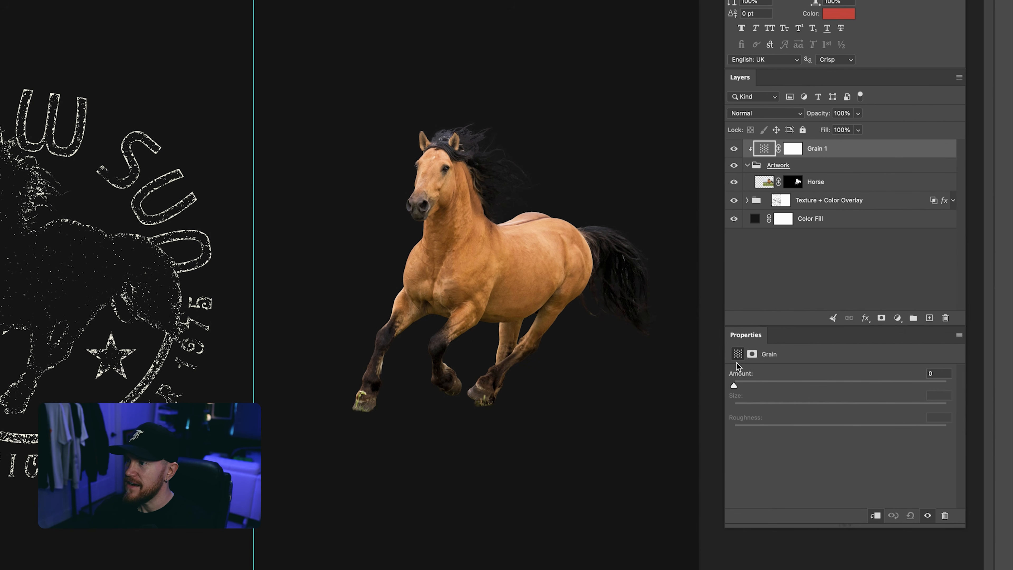
drag(734, 384, 945, 386)
drag(787, 407, 904, 407)
drag(840, 429, 903, 429)
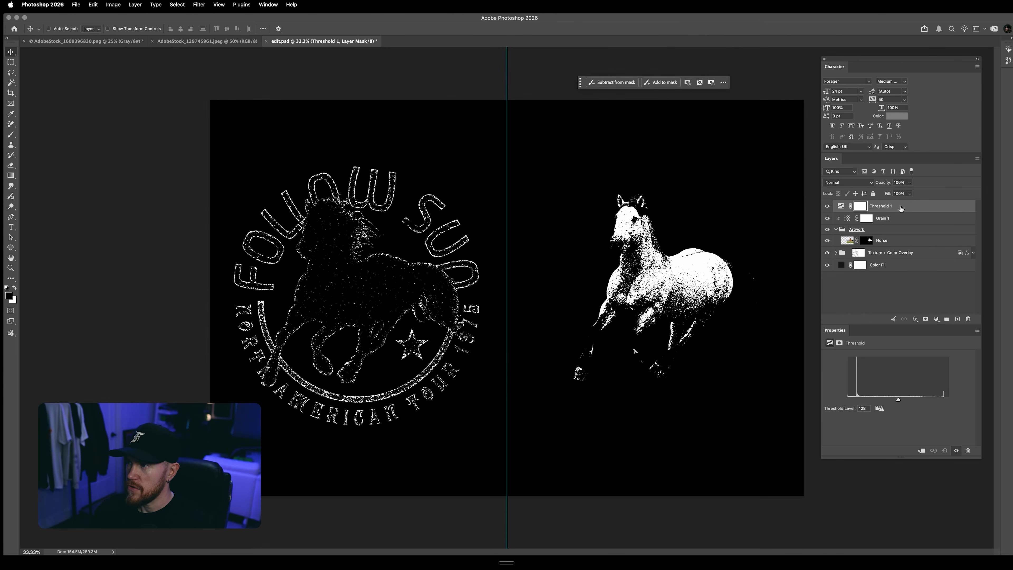
- Add a Threshold adjustment layer above the Grain layer and clip it to the Artwork group
right_click(901, 208)
click(935, 379)
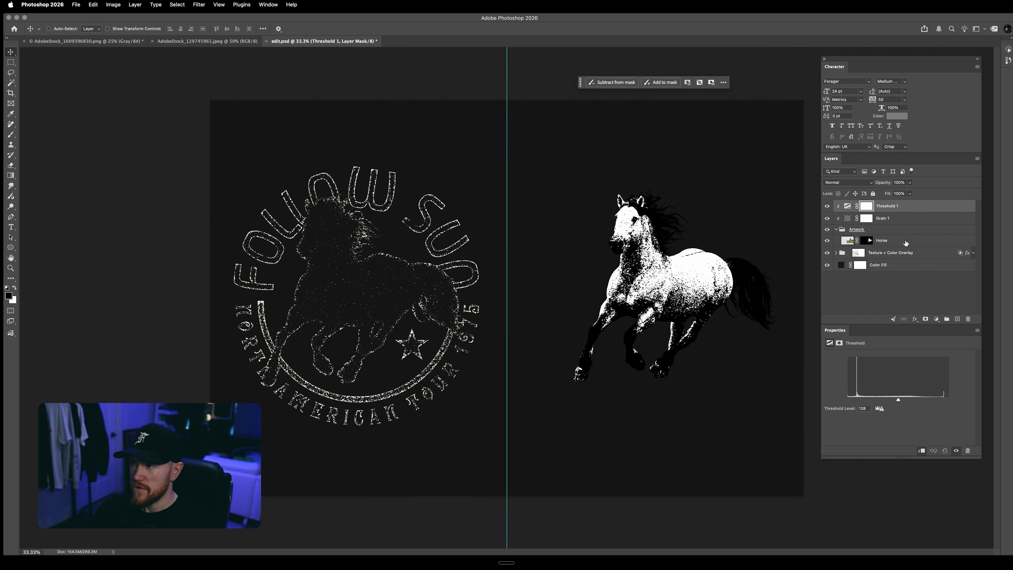
- Apply a Color Overlay layer style in dark grey #4a4a4a to the Horse layer
double_click(903, 242)
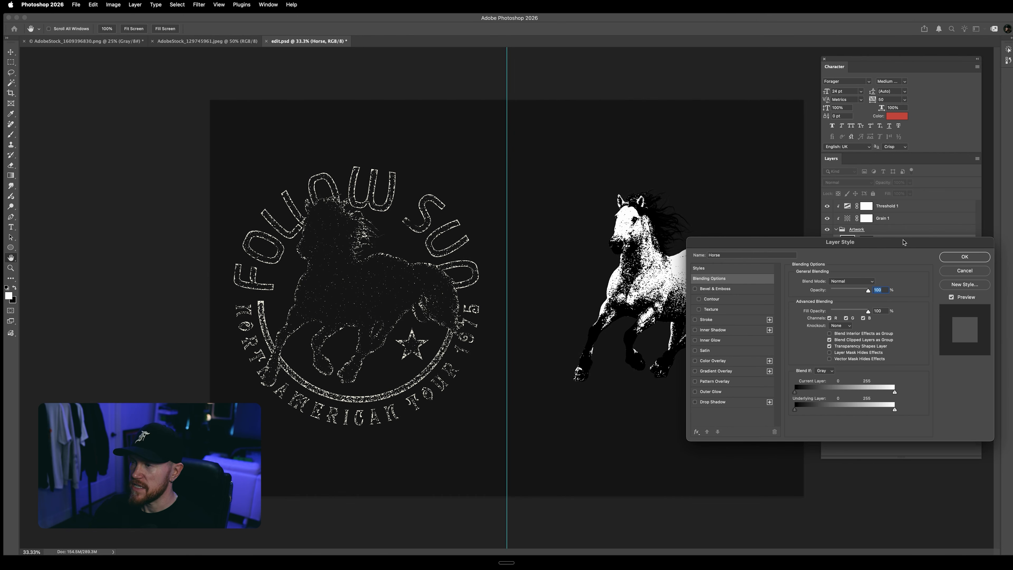
click(747, 363)
click(873, 282)
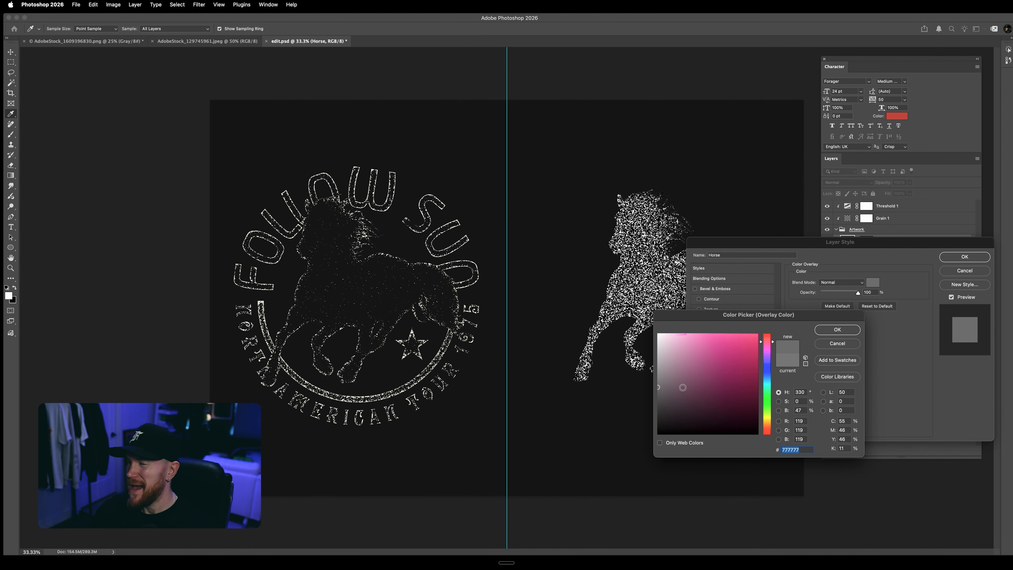
mouse_move(683, 387)
mouse_down()
mouse_move(650, 395)
mouse_move(655, 409)
mouse_up()
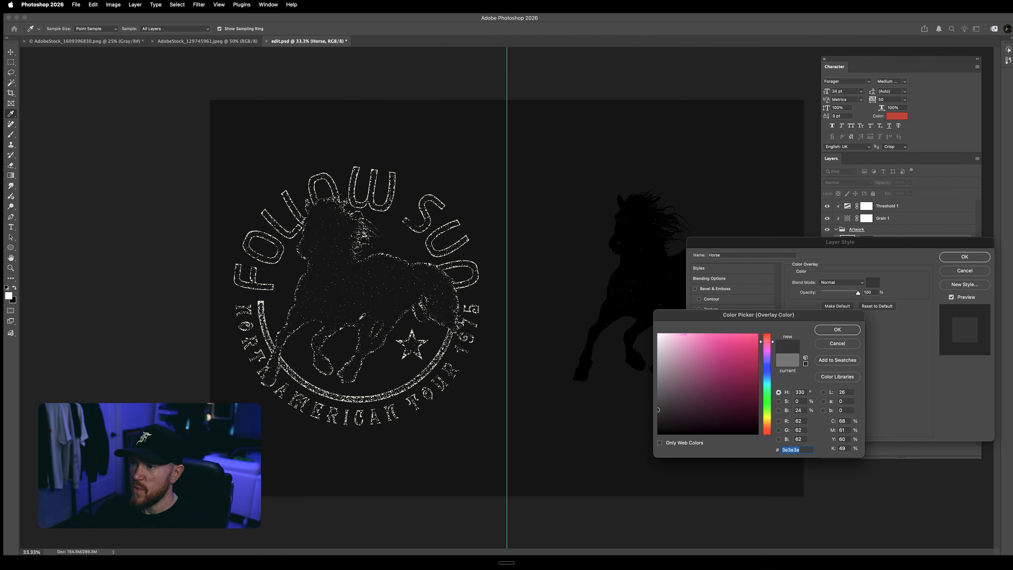
click(661, 405)
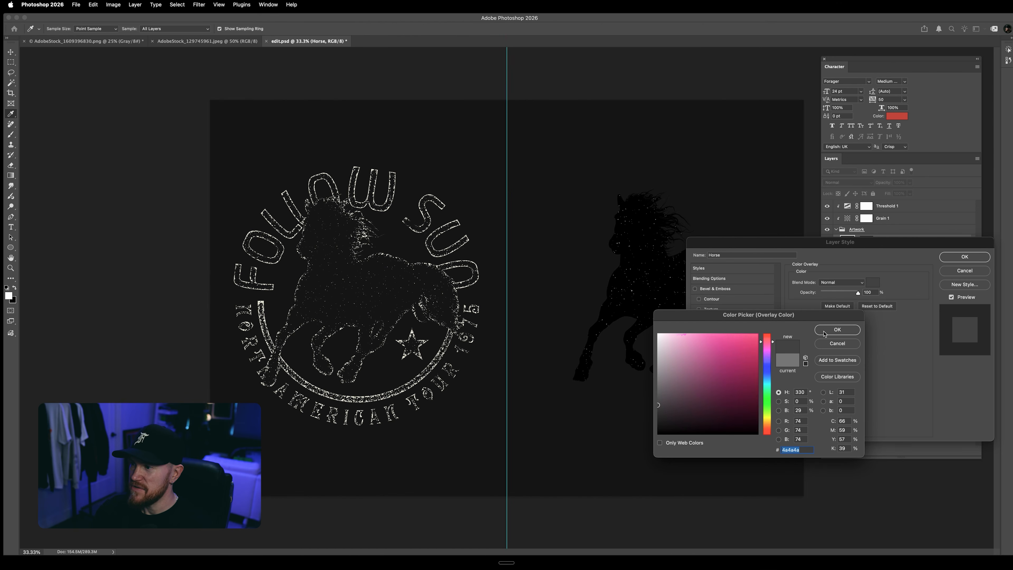
key(Return)
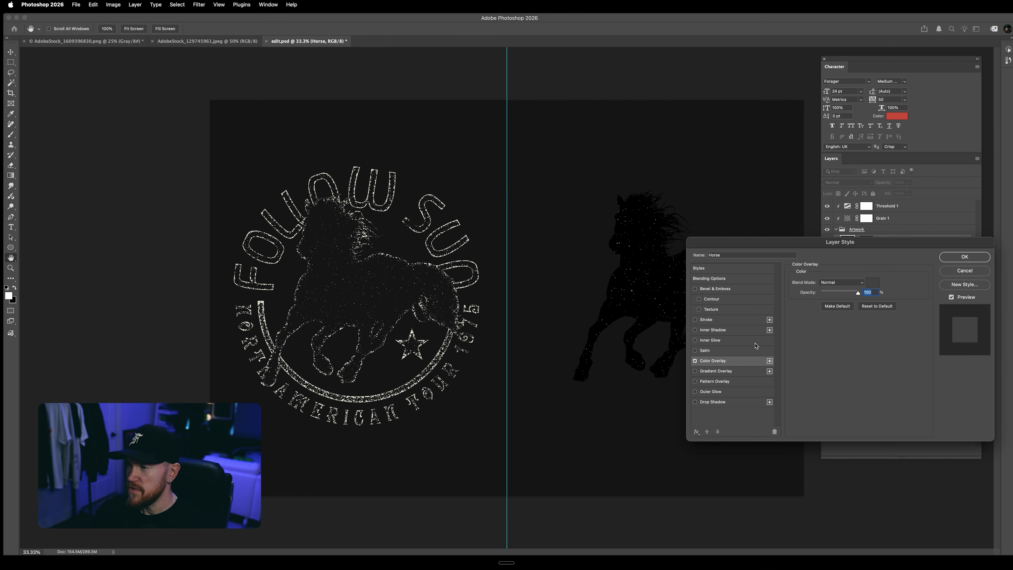
- Add a white Inner Glow to the Horse layer with 50% opacity, 0% choke and a size of about 78 px
click(733, 340)
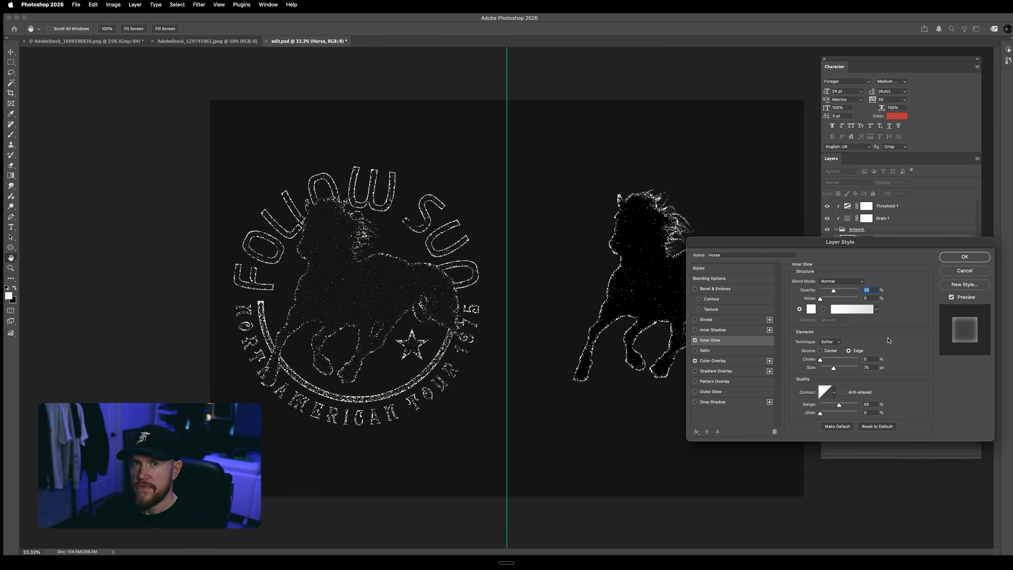
mouse_move(838, 292)
mouse_down()
mouse_move(848, 292)
mouse_move(837, 292)
mouse_up()
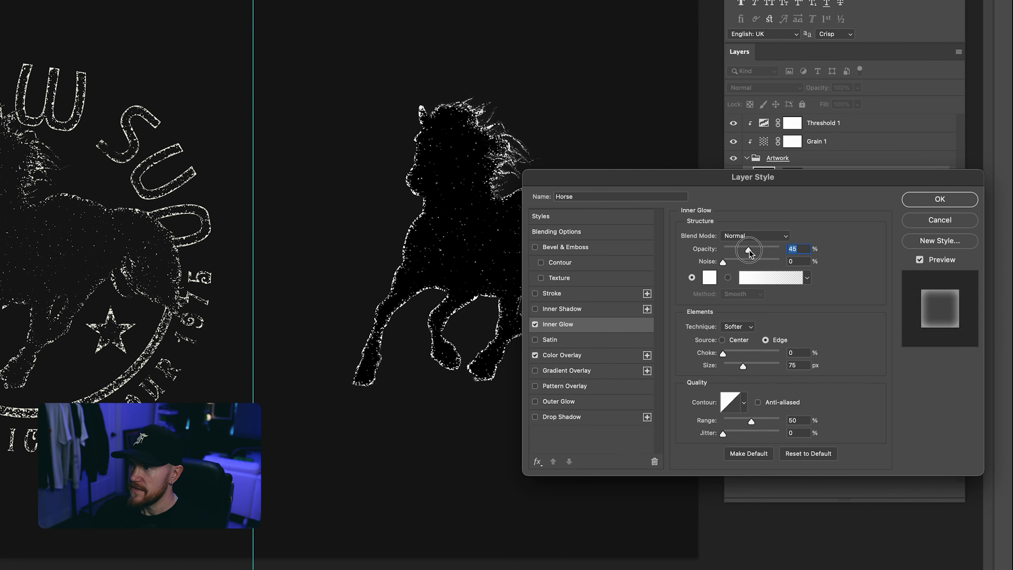
drag(749, 252, 751, 251)
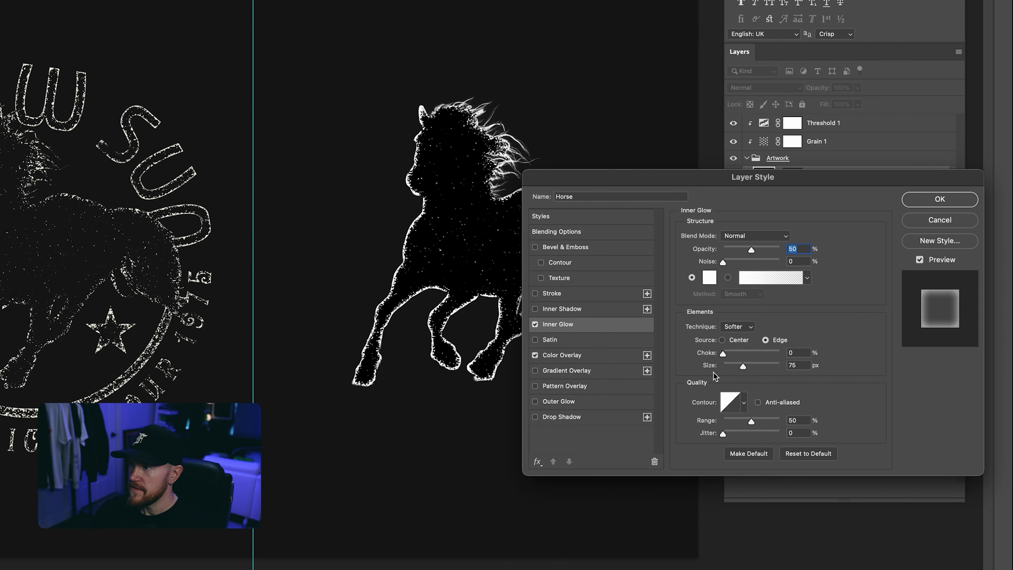
mouse_move(722, 353)
mouse_down()
mouse_move(763, 366)
mouse_move(722, 354)
mouse_up()
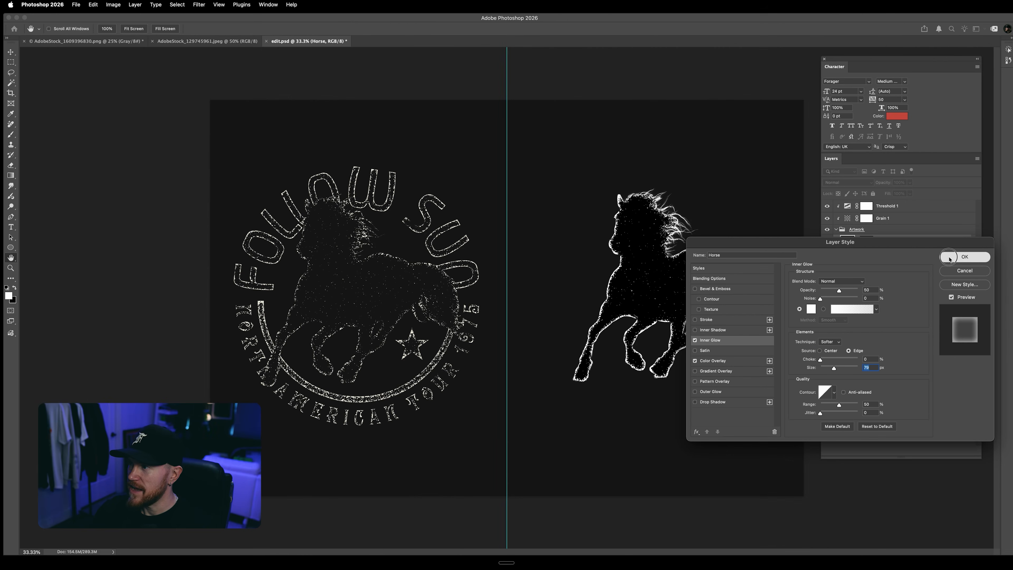
click(965, 257)
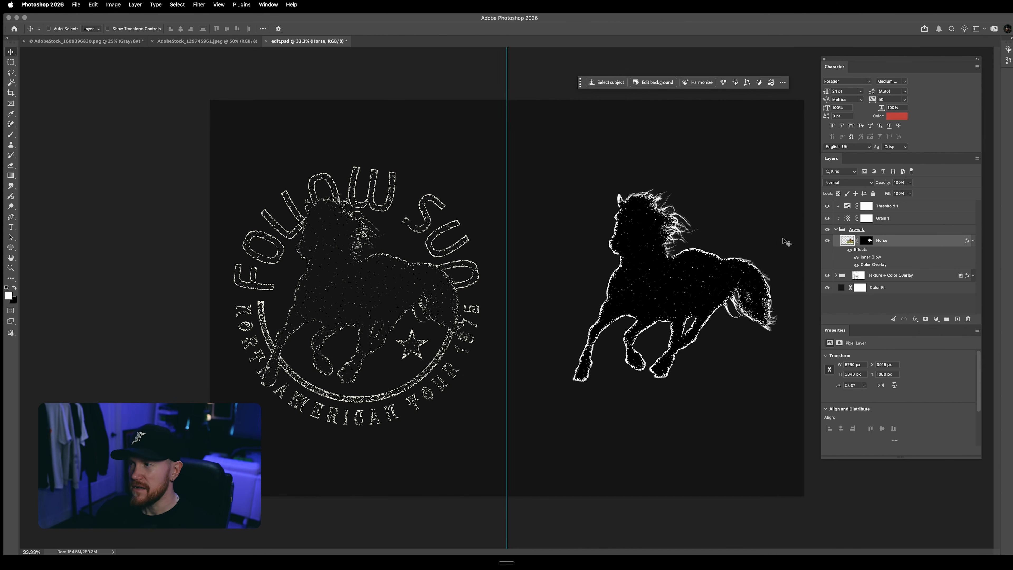
- Refine the Horse layer's mask with Select and Mask at 100% contrast, outputting the result to the layer mask
right_click(866, 242)
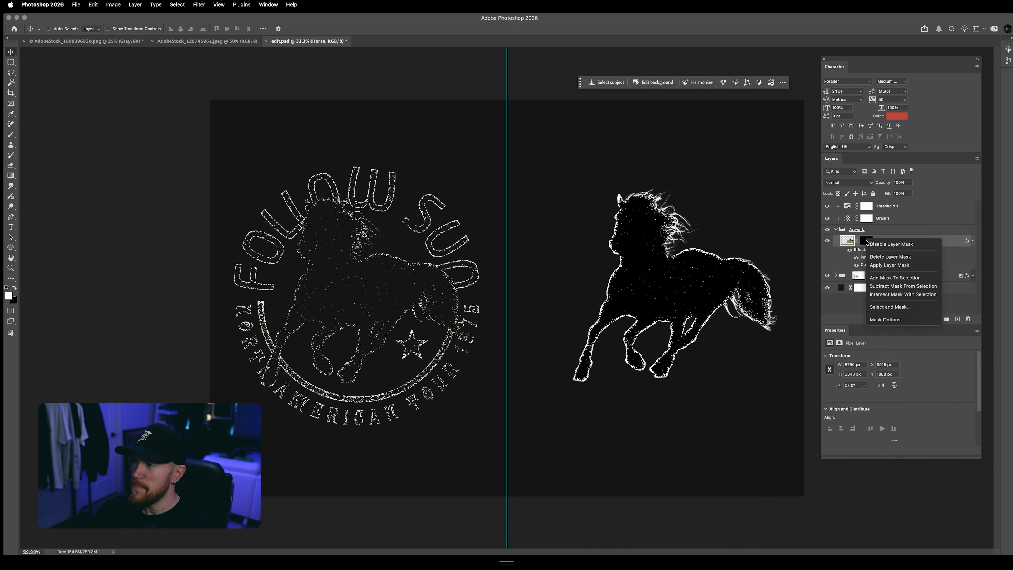
click(909, 308)
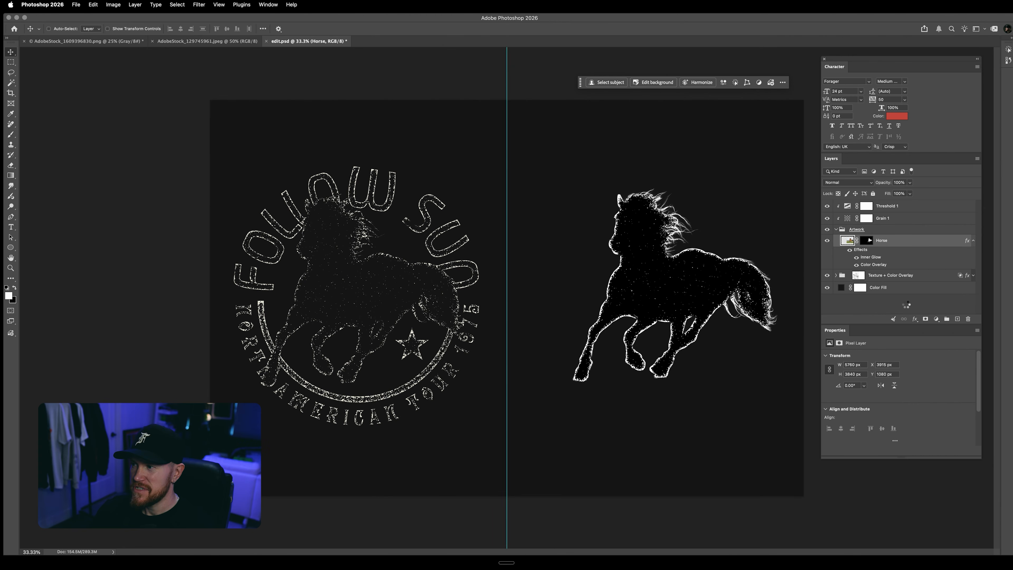
drag(854, 331, 1012, 332)
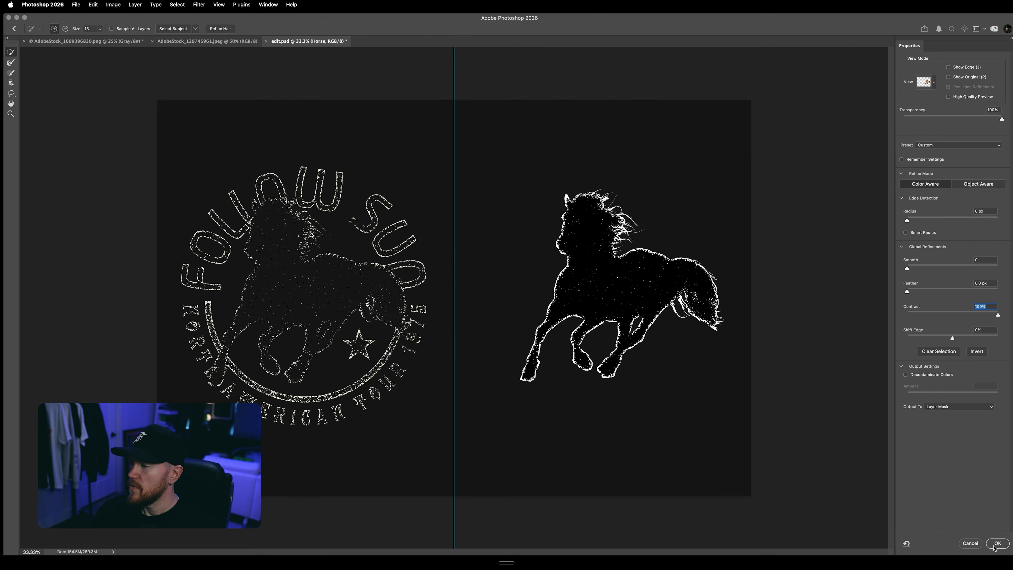
click(997, 544)
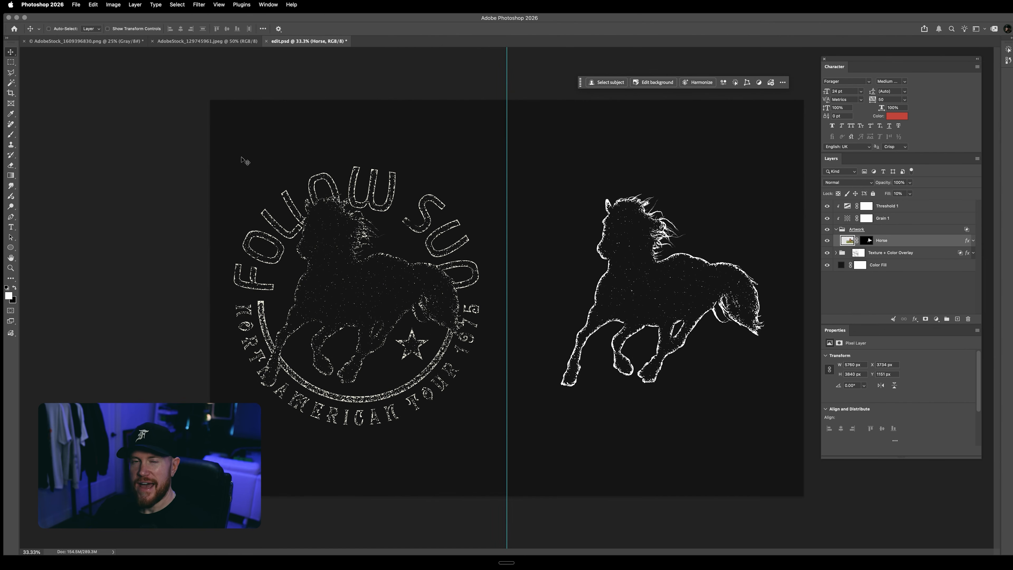
- Add a FOLLOW SUN text layer in Forager Medium Overlap at 24 pt above the horse
click(10, 227)
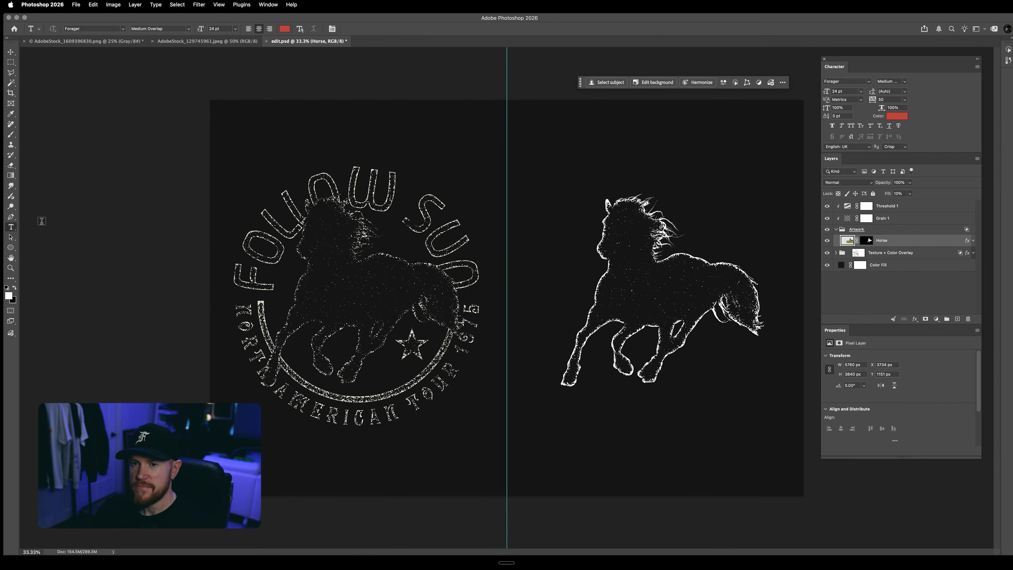
click(546, 172)
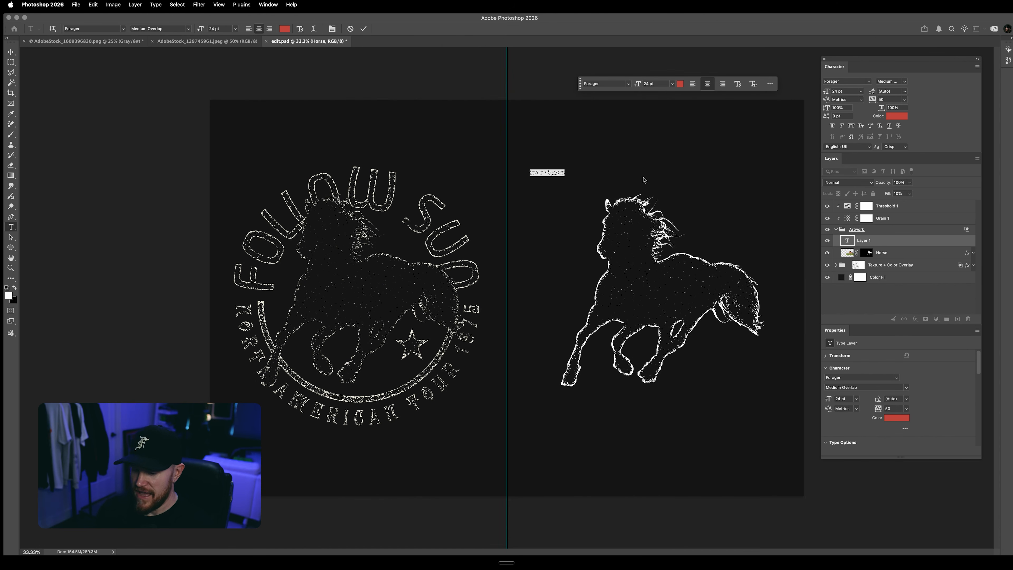
key(BackSpace)
text(FOLLOW SUN)
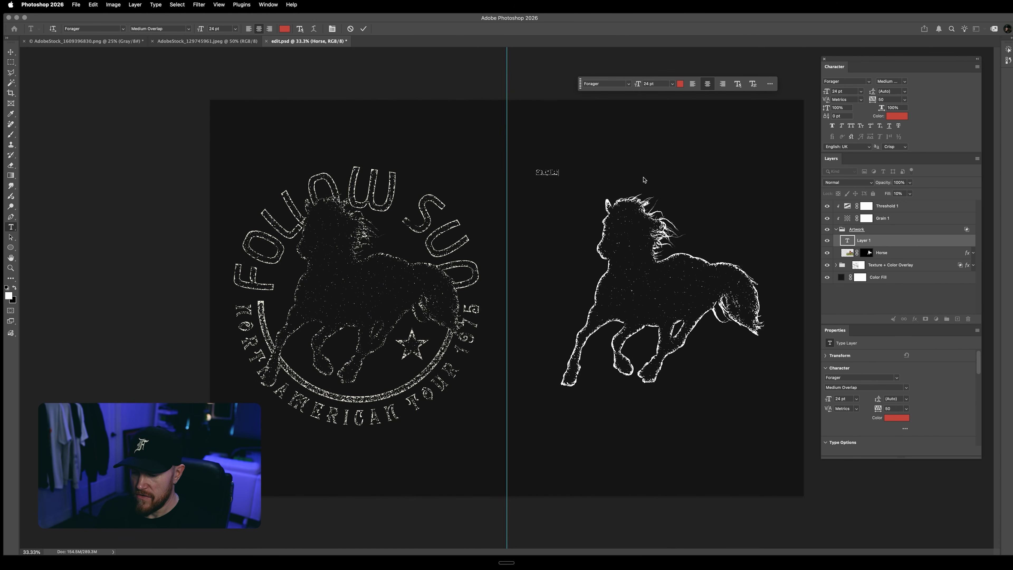
key(Escape)
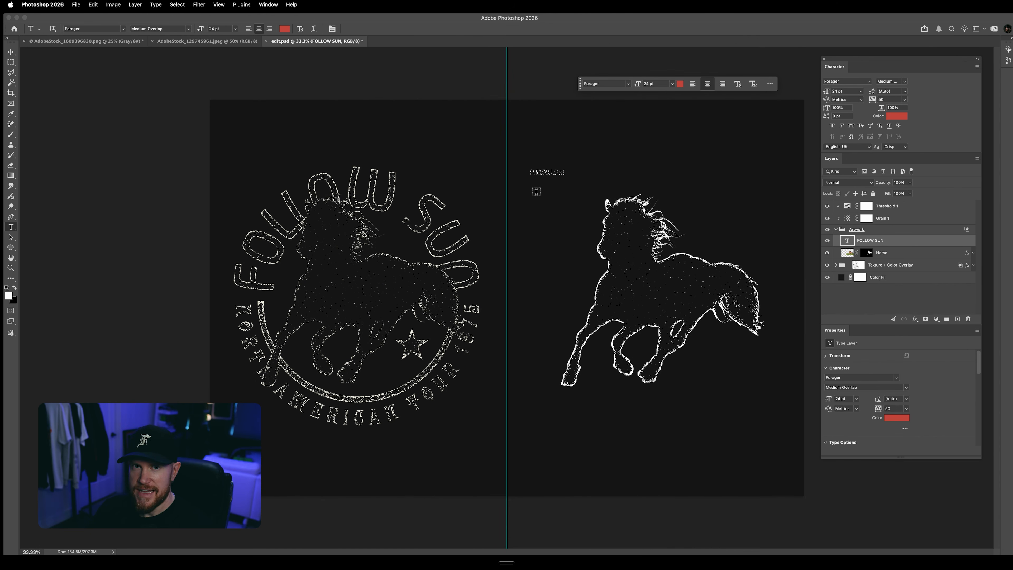
- Scale the FOLLOW SUN text up to about 168 pt so it spans the area above the horse
click(10, 52)
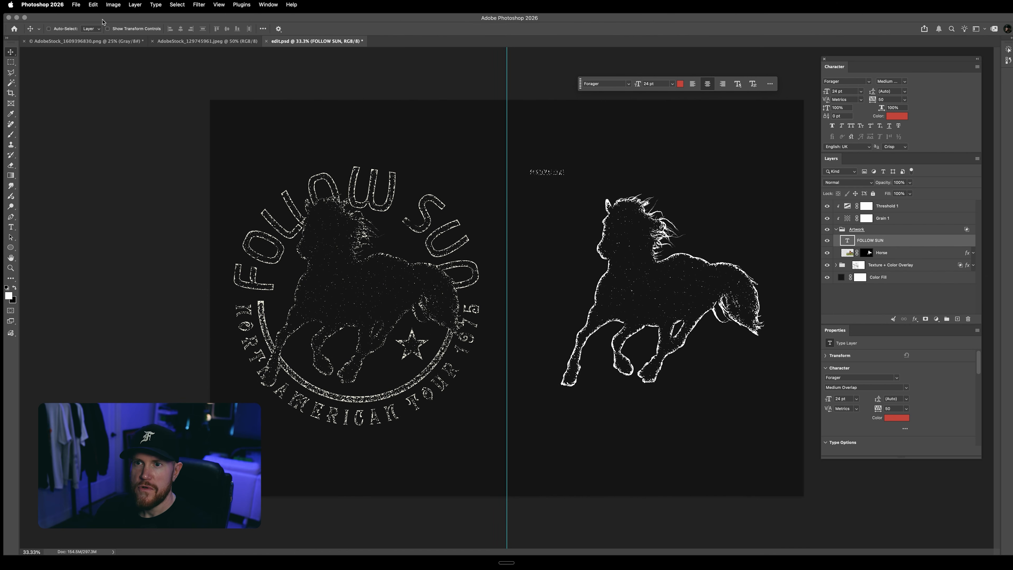
click(107, 29)
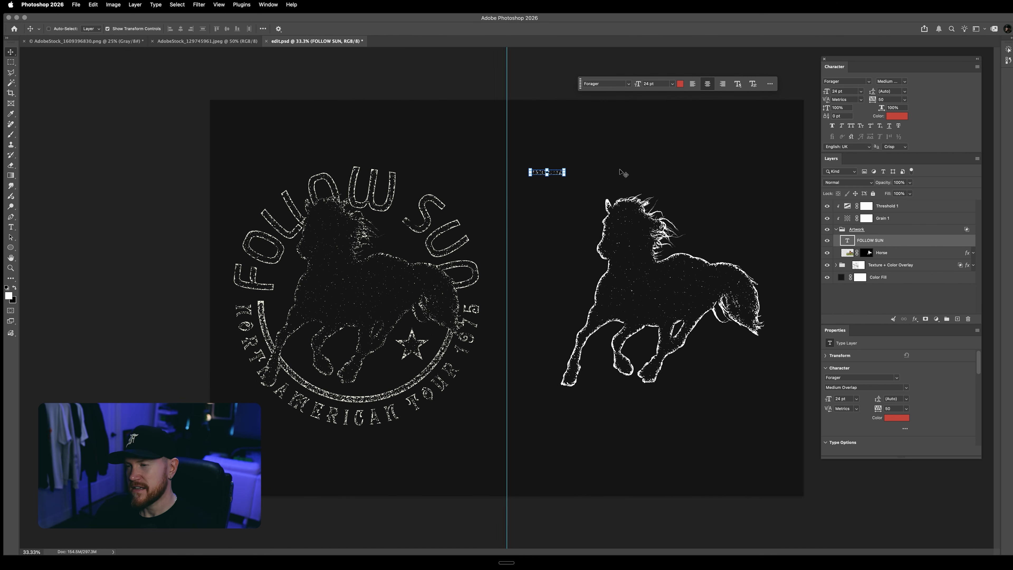
drag(565, 169, 765, 115)
key(Return)
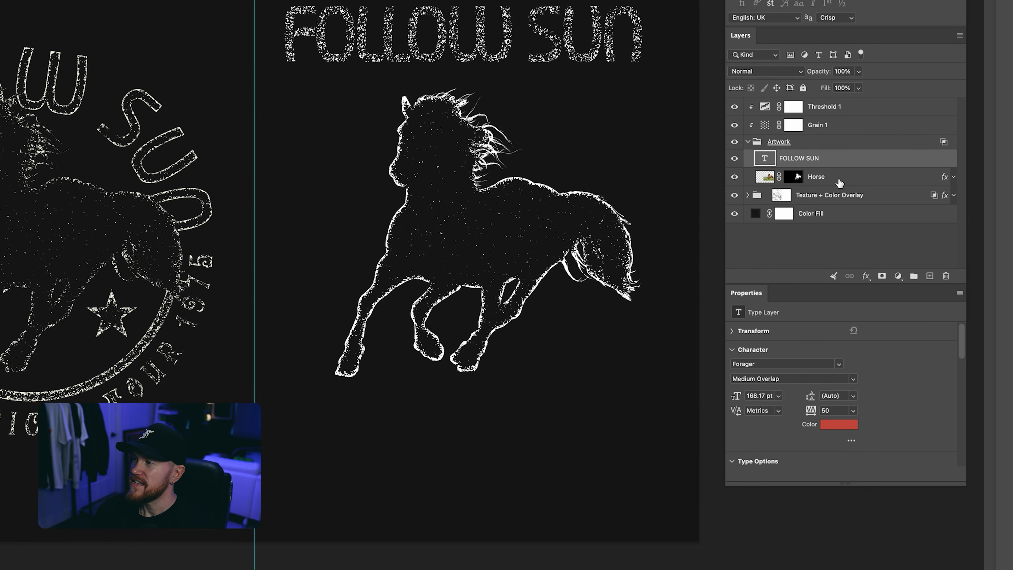
- Save the Horse layer's effects and blending options as a new layer style preset named Inner Glow Effect
double_click(895, 252)
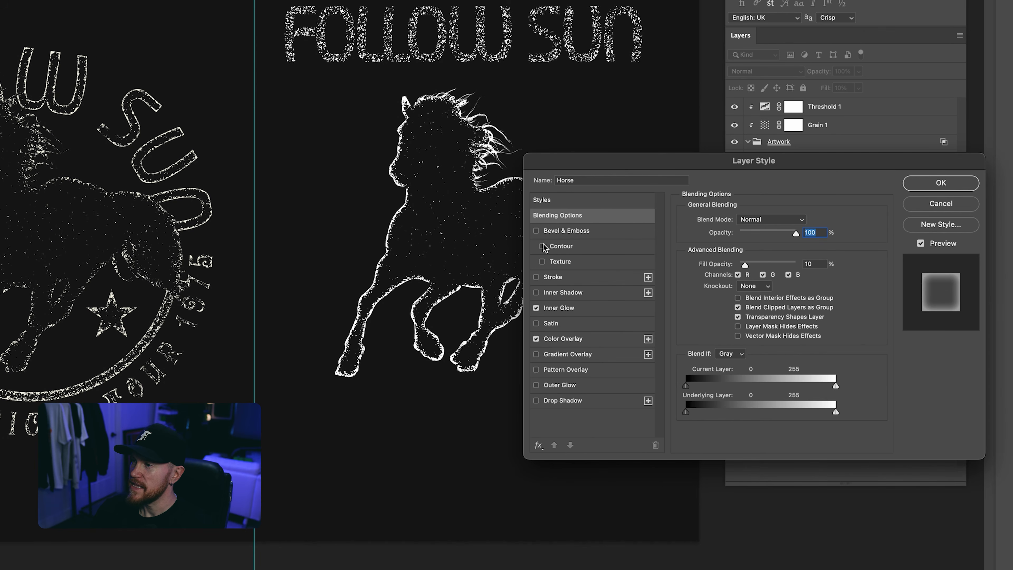
click(592, 202)
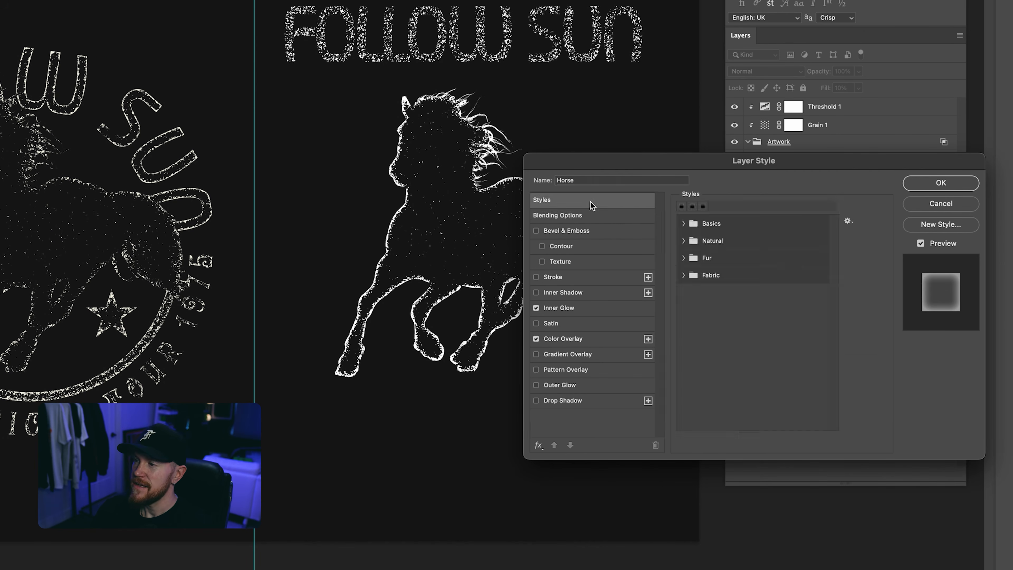
click(914, 226)
text(Inner Glow Effect)
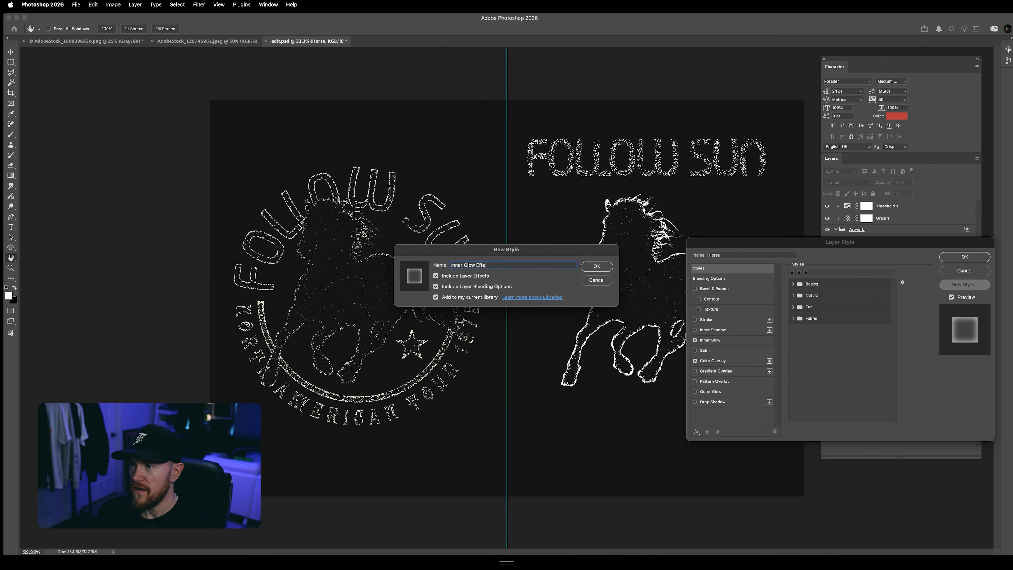
click(588, 270)
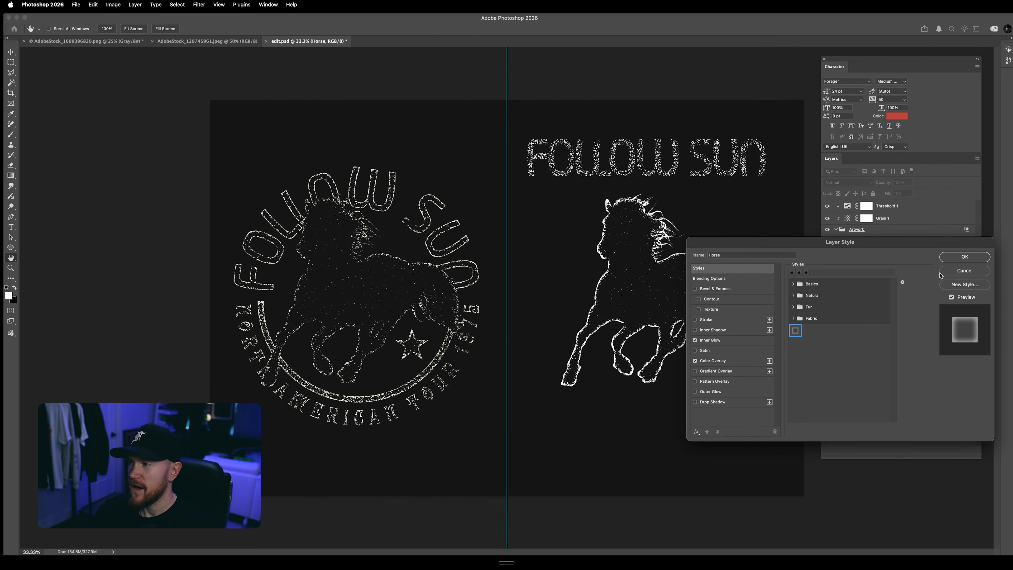
click(944, 259)
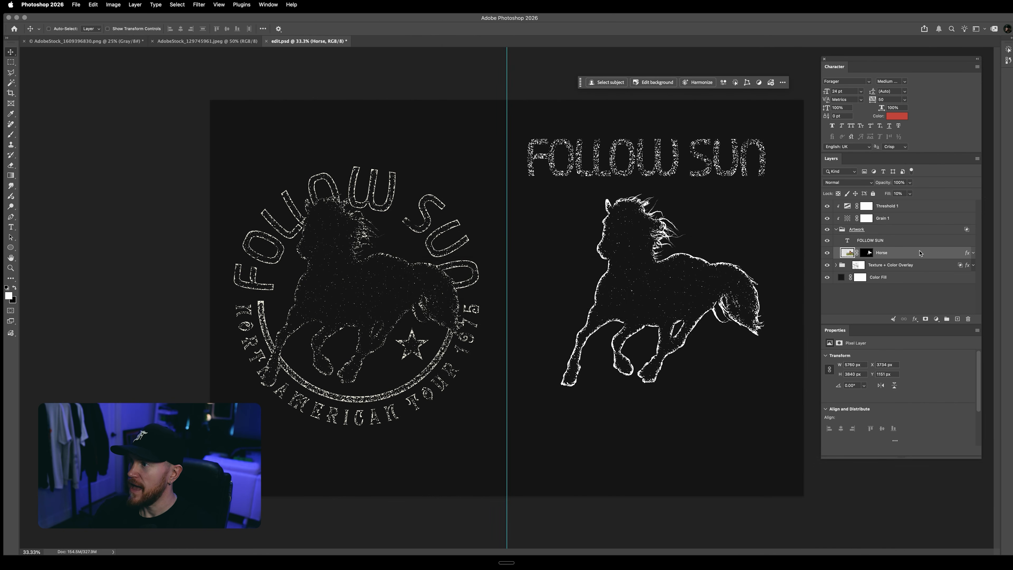
- Apply the saved Inner Glow Effect style to the FOLLOW SUN layer and darken its Color Overlay to #1f1f1f
double_click(897, 241)
click(736, 271)
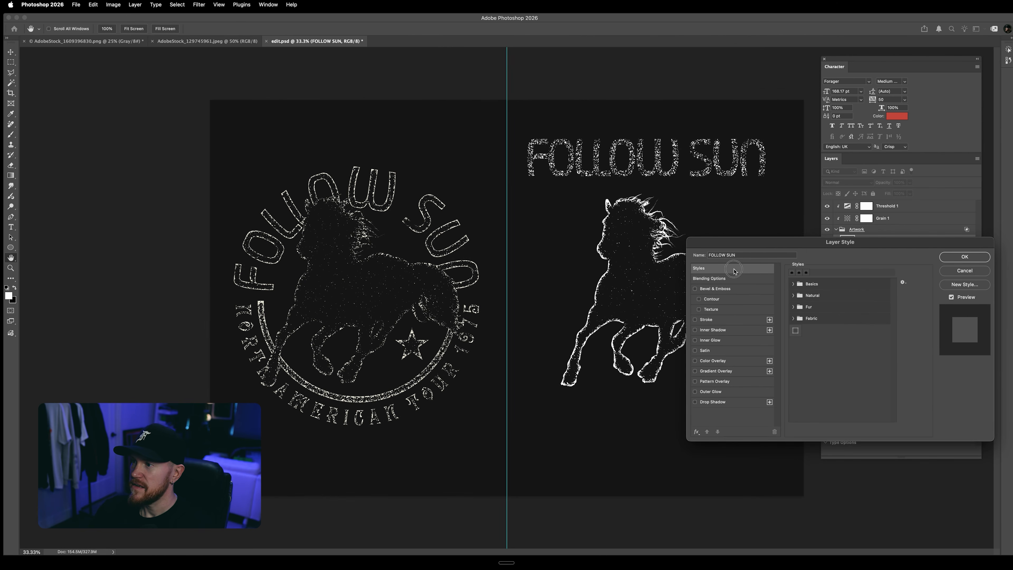
click(796, 331)
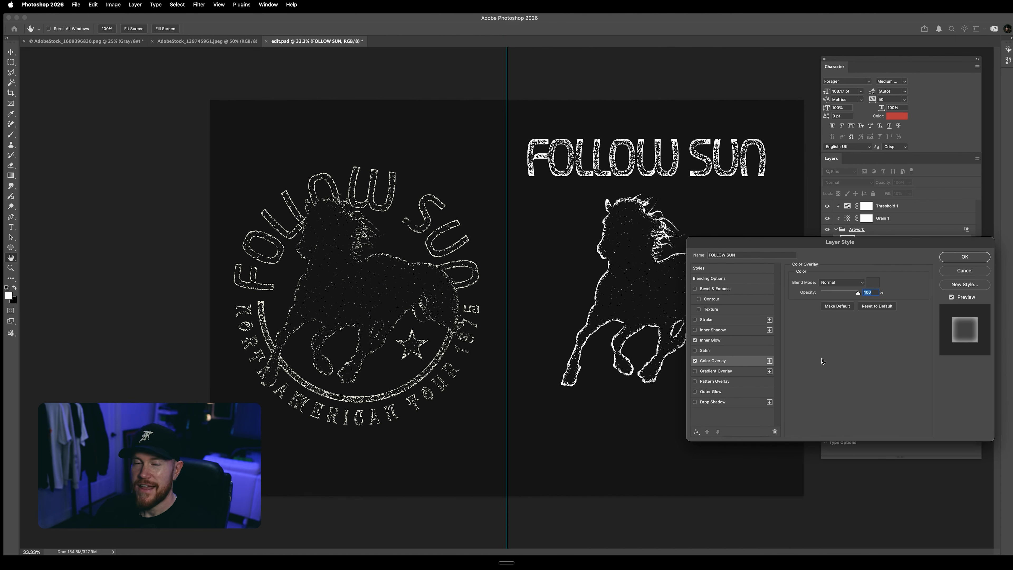
click(873, 282)
click(659, 408)
drag(658, 410, 649, 421)
click(650, 421)
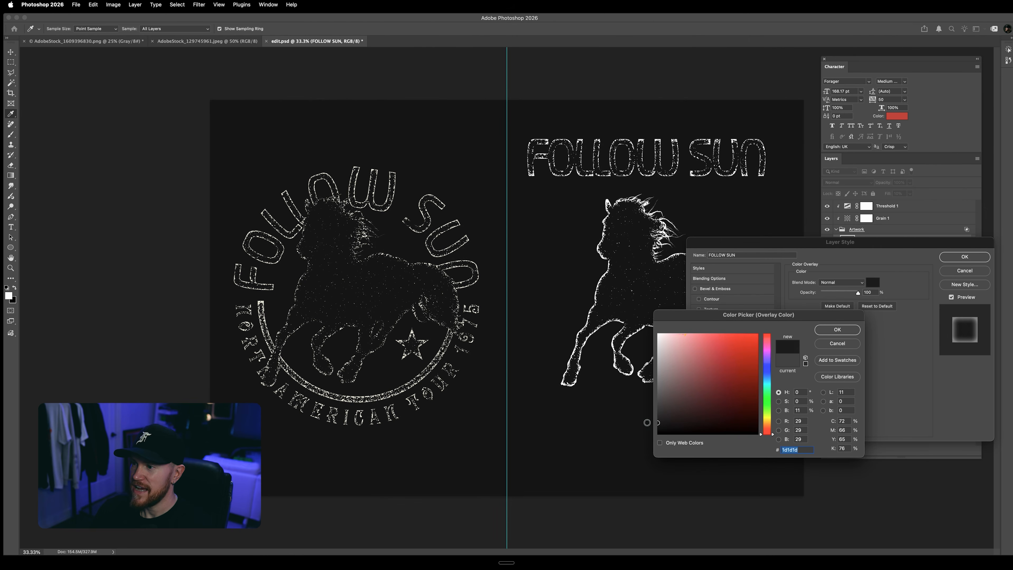
click(650, 421)
click(650, 422)
click(650, 422)
click(650, 422)
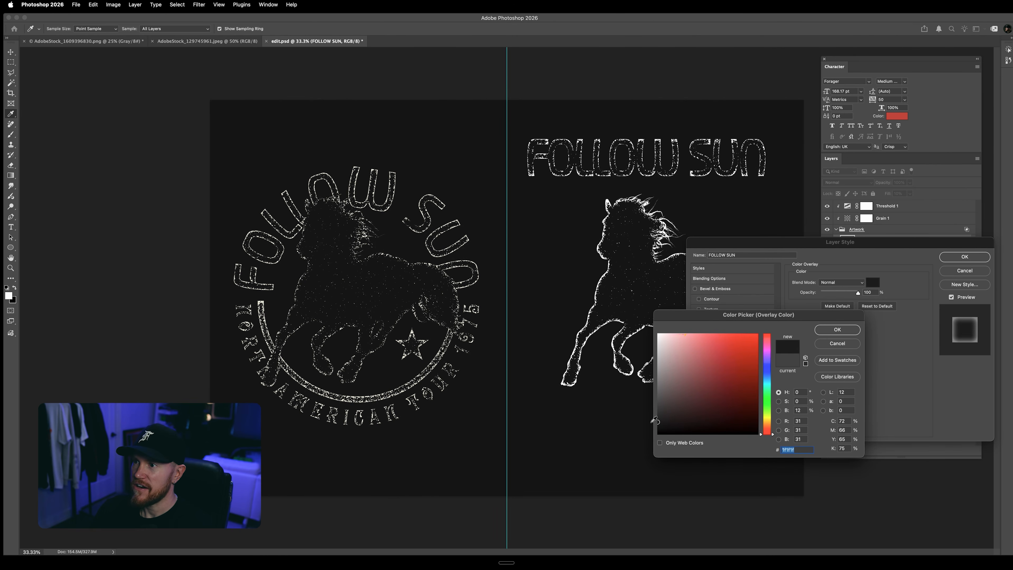
click(836, 330)
click(962, 258)
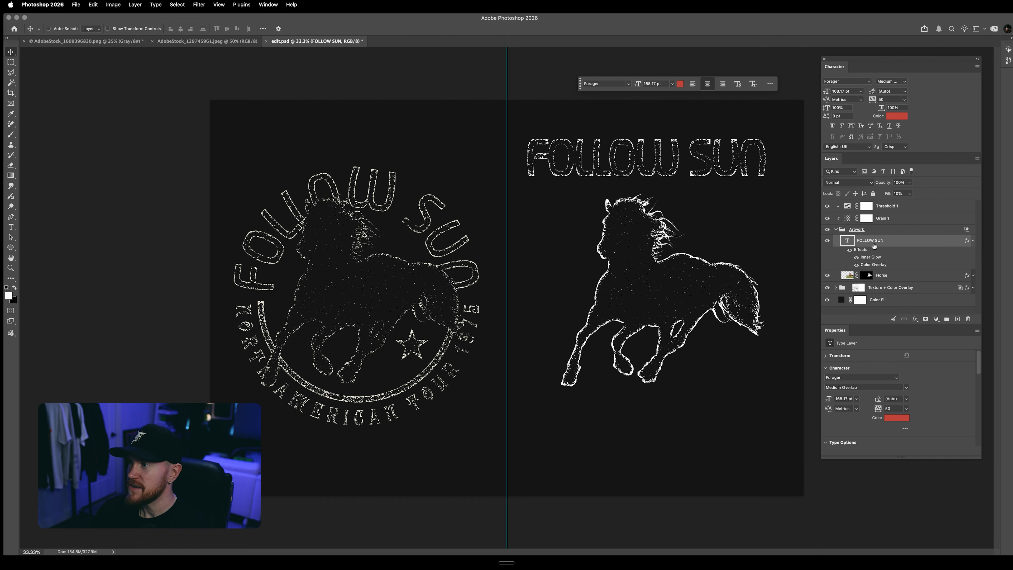
- Convert the FOLLOW SUN text to Dynamic Text with the upward arch shape
click(11, 227)
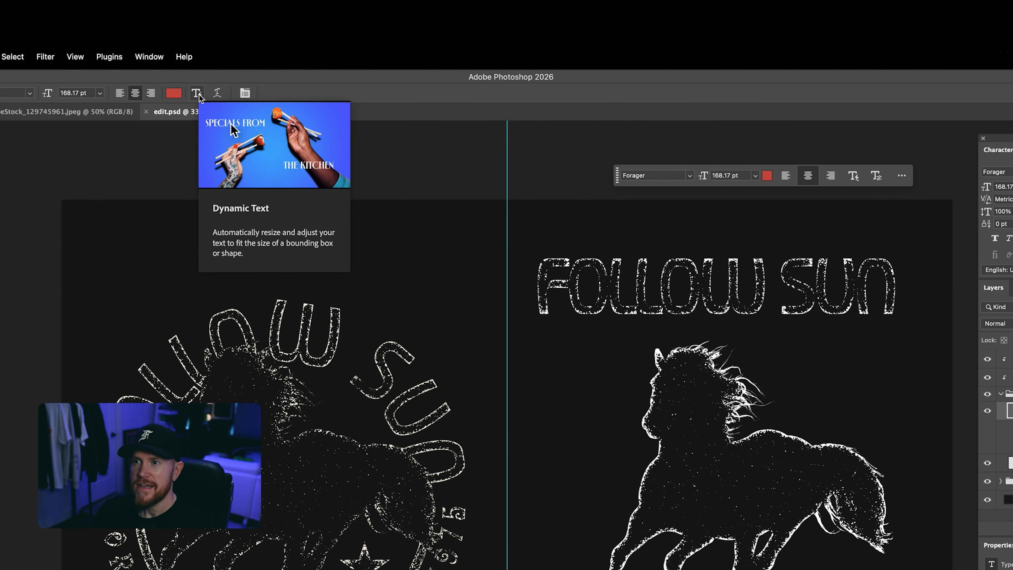
click(198, 95)
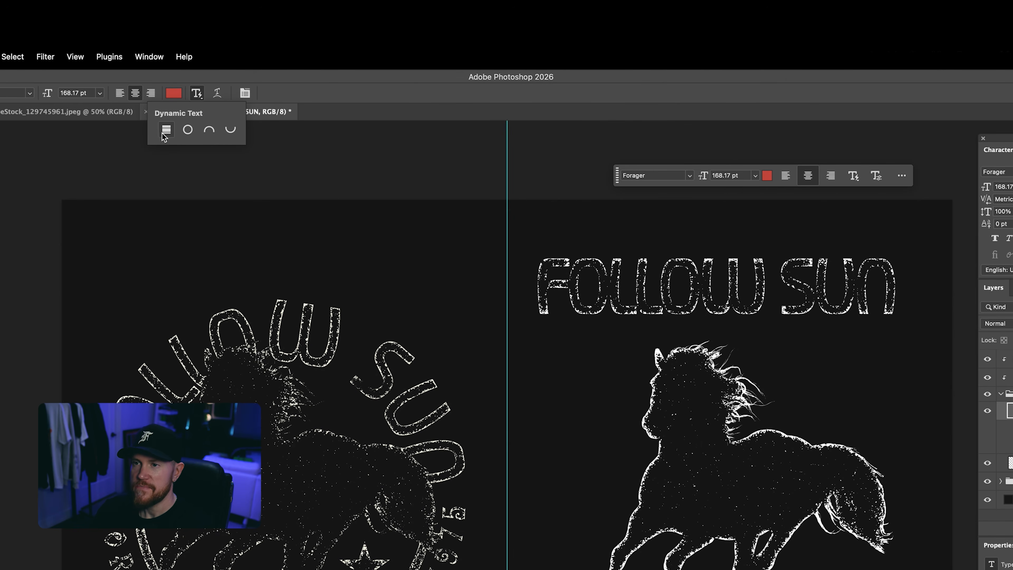
click(209, 130)
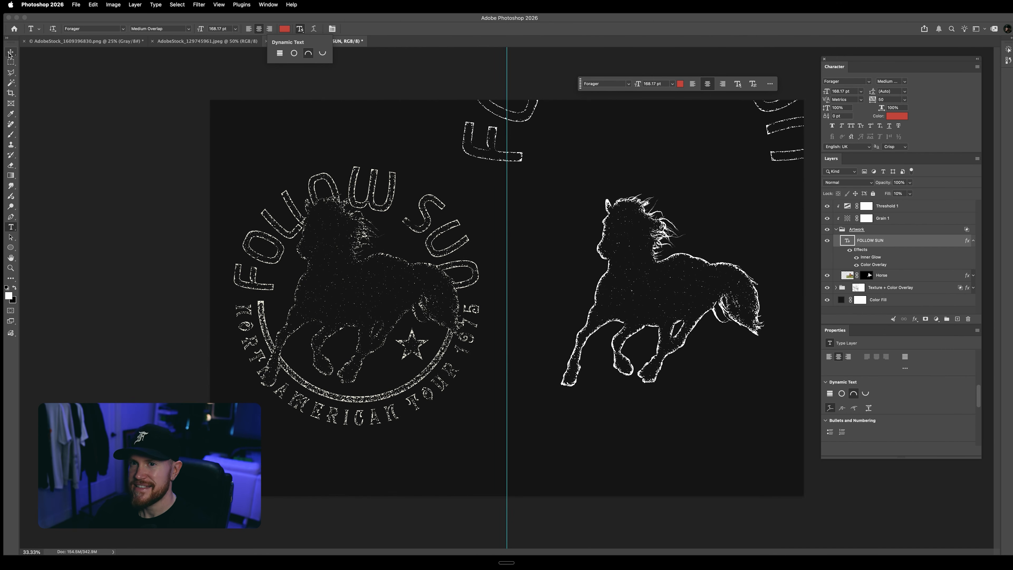
- Position the arched FOLLOW SUN text around the horse's upper body at about 111 pt and move its layer below the Horse layer
click(10, 52)
drag(496, 121, 454, 256)
click(108, 29)
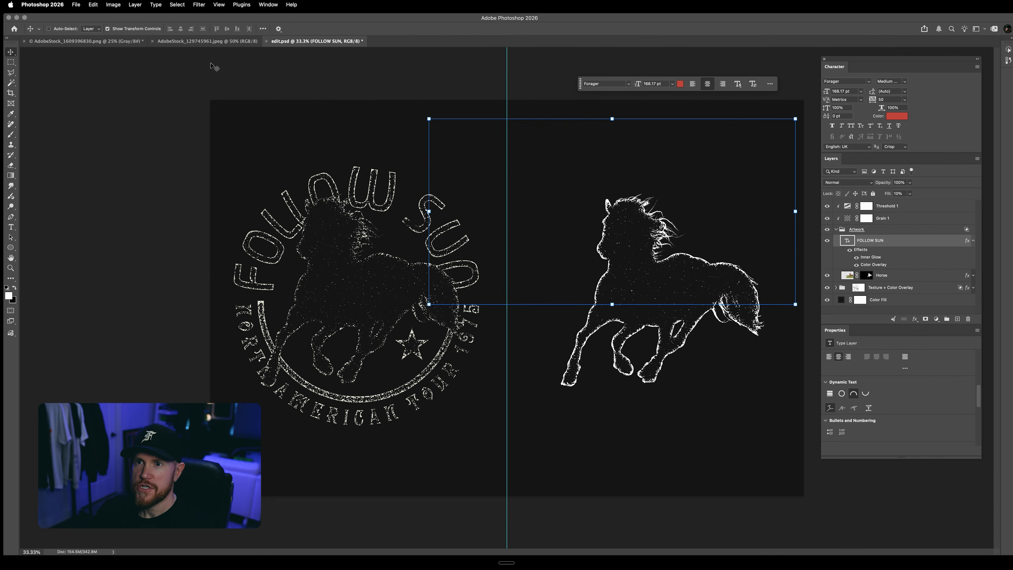
key(super+t)
drag(422, 115, 535, 187)
key(Return)
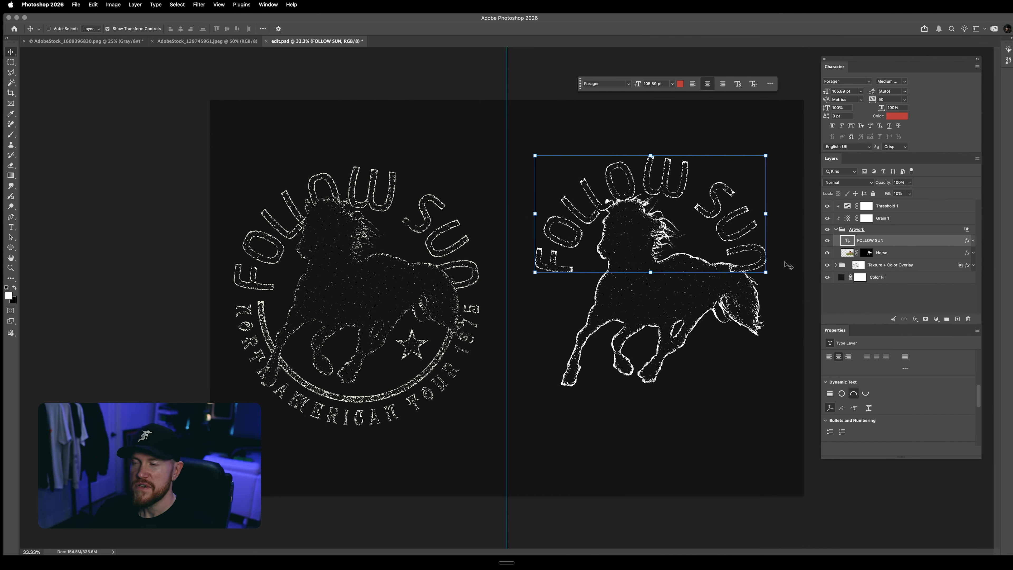
drag(905, 244, 902, 257)
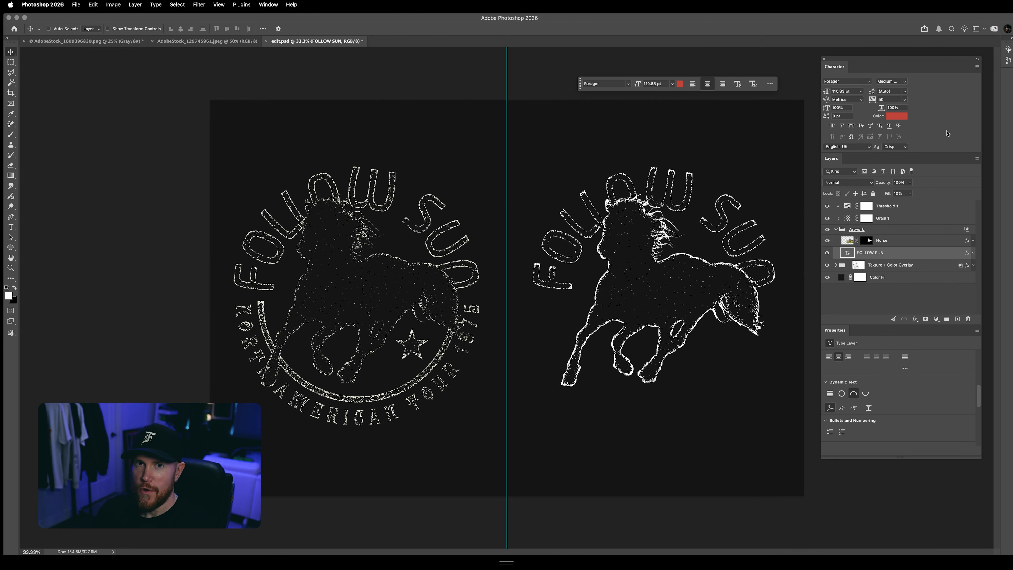
- Try tracking values of 0 and 200 on the arched FOLLOW SUN text, and return it to 50
click(904, 100)
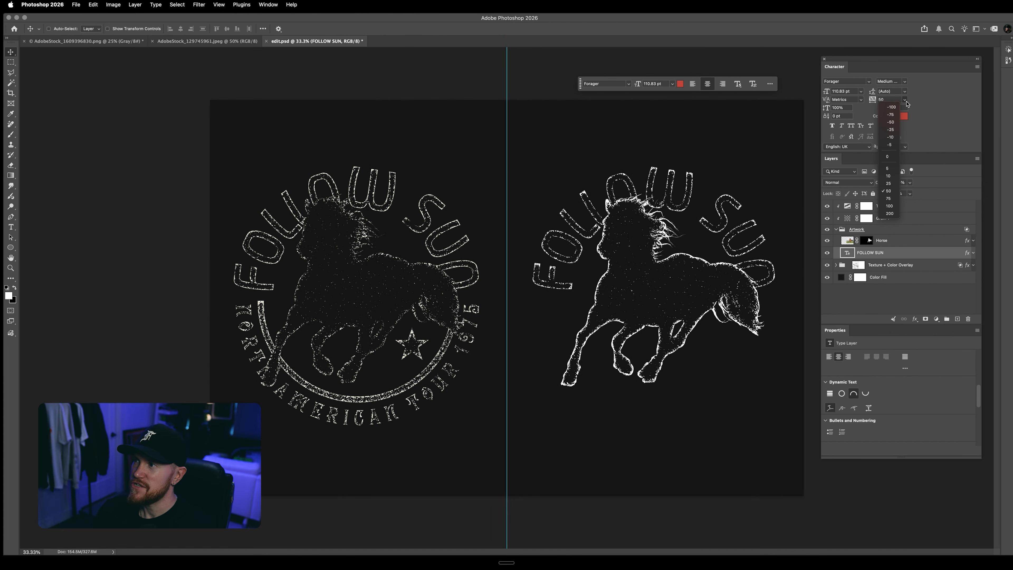
click(893, 157)
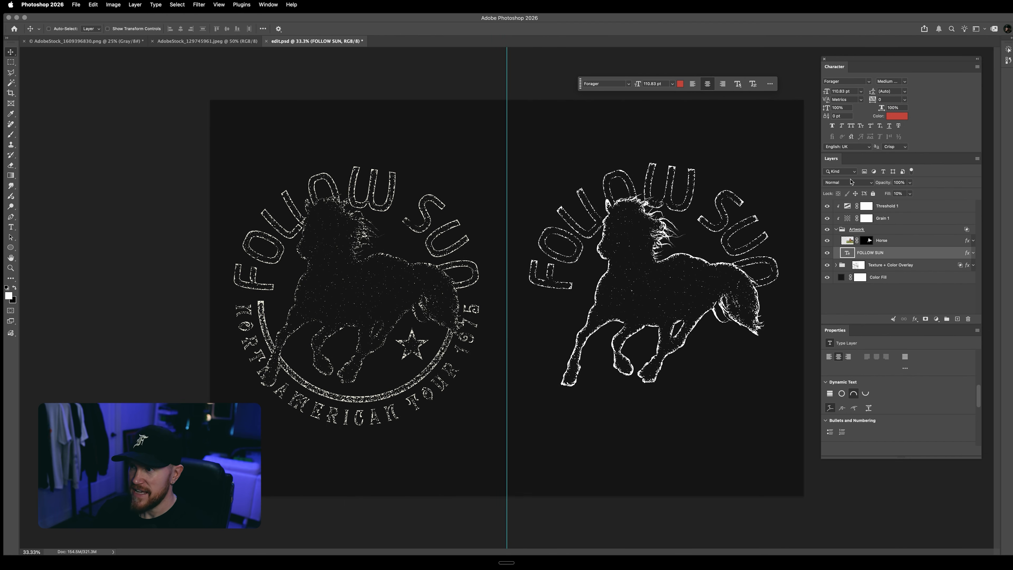
click(904, 100)
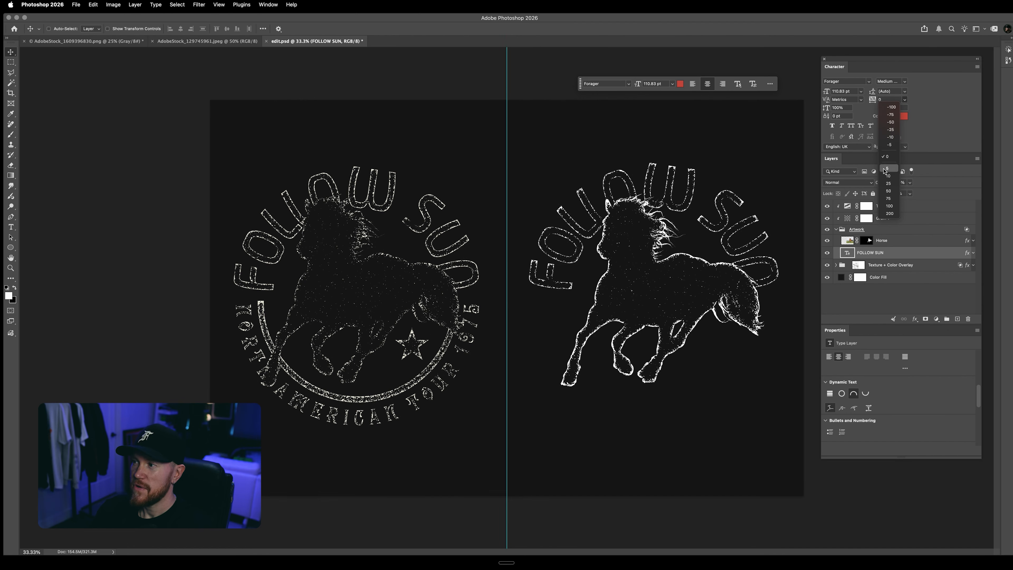
click(889, 214)
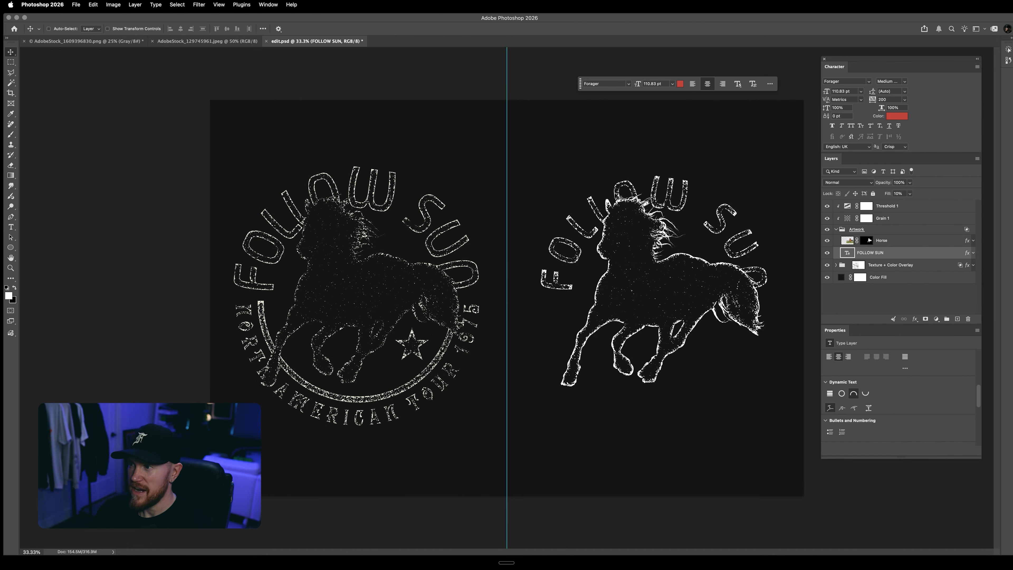
click(836, 265)
click(904, 101)
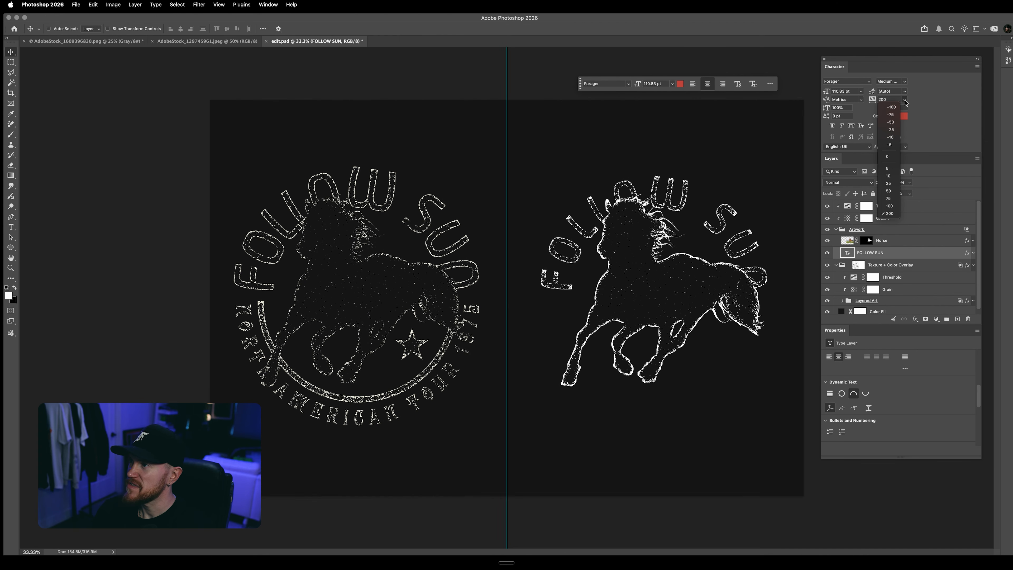
click(890, 190)
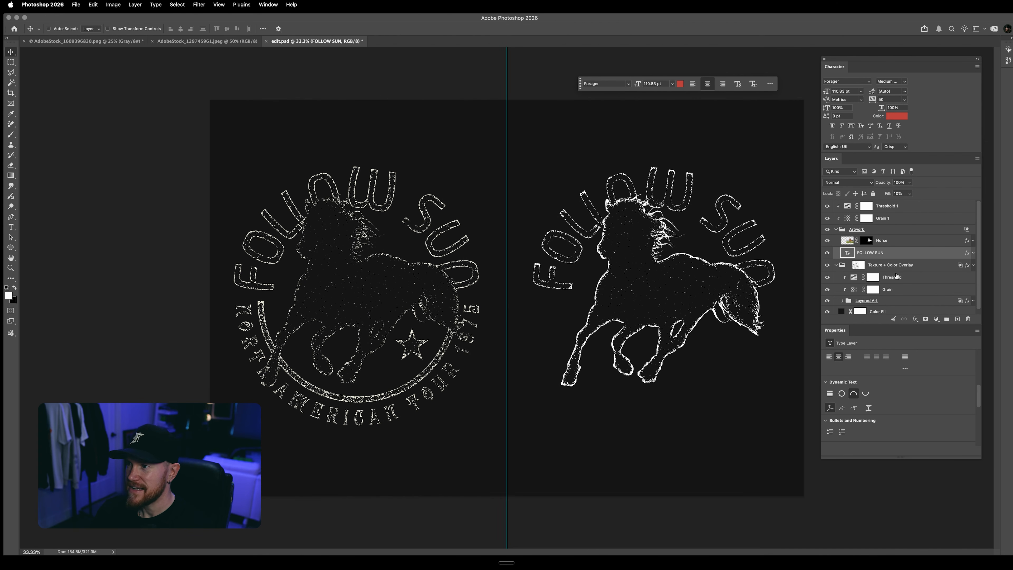
- Duplicate the arched FOLLOW SUN text layer and change the copy's Dynamic Text shape to the downward arch
key(super+j)
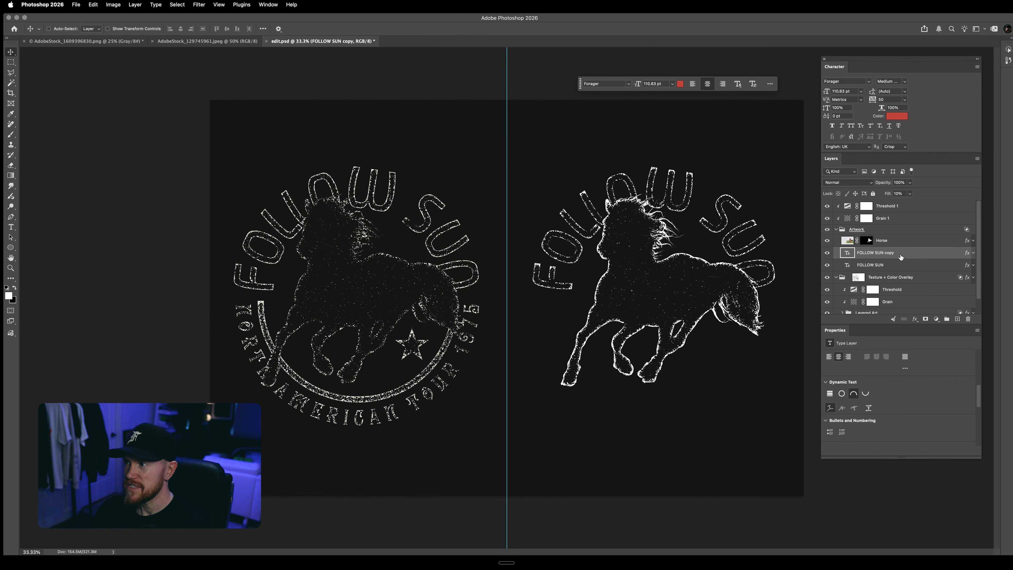
click(12, 227)
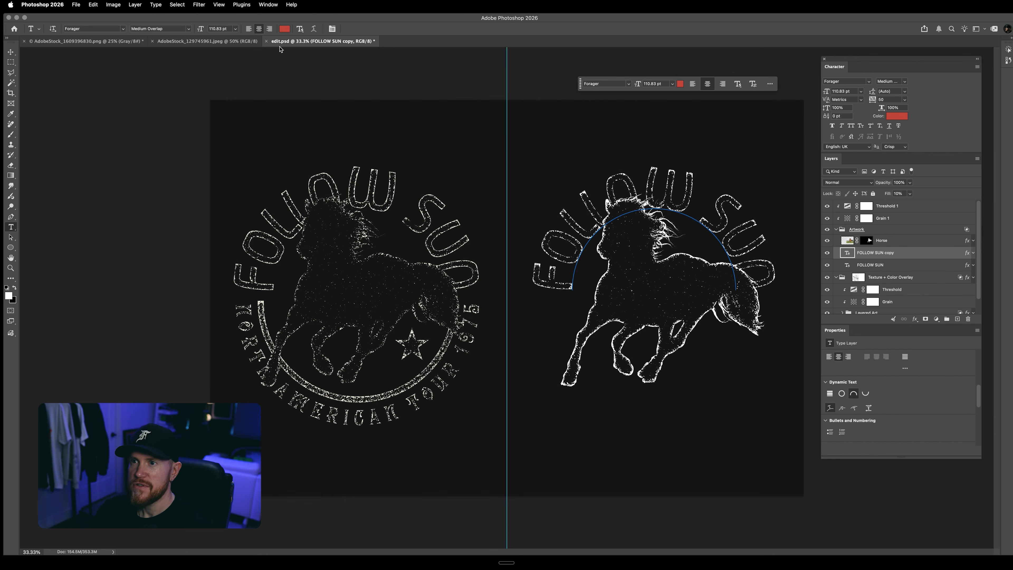
click(301, 29)
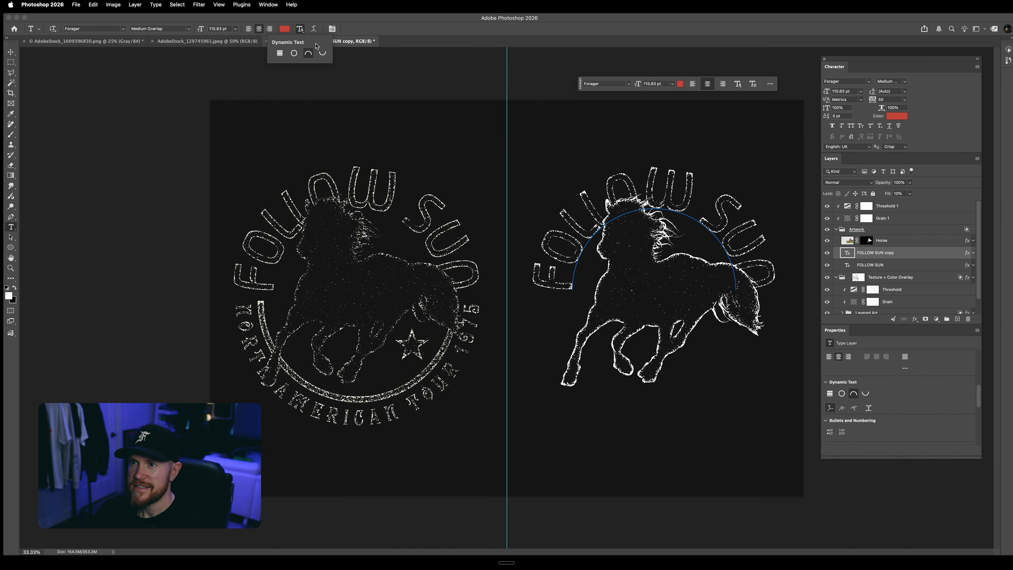
click(323, 56)
key(v)
key(t)
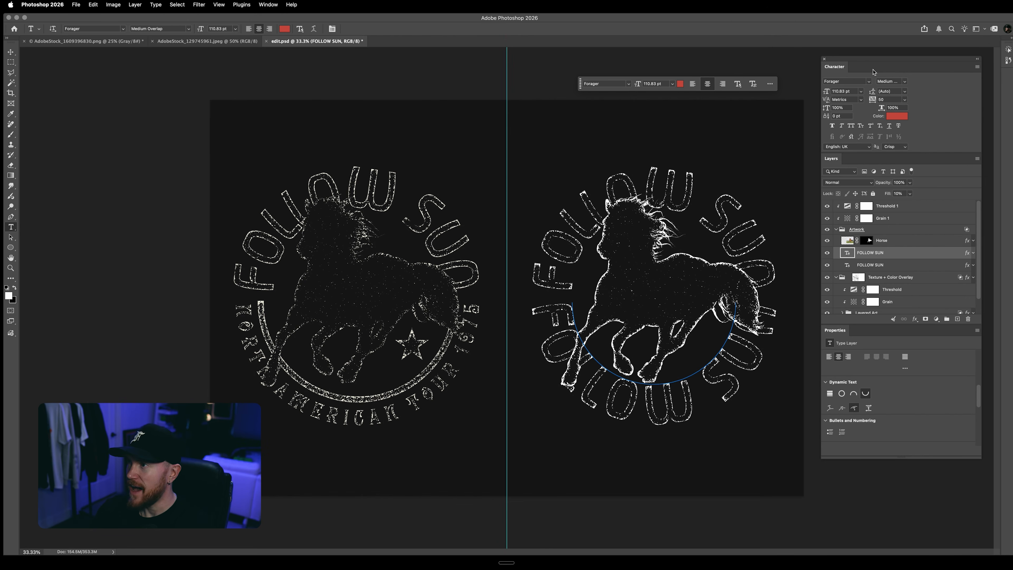
- Turn the lower arched text into NORTH AMERICAN TOUR 1975 in white Pentz Classic at 137.79 pt with tracking 200
click(869, 86)
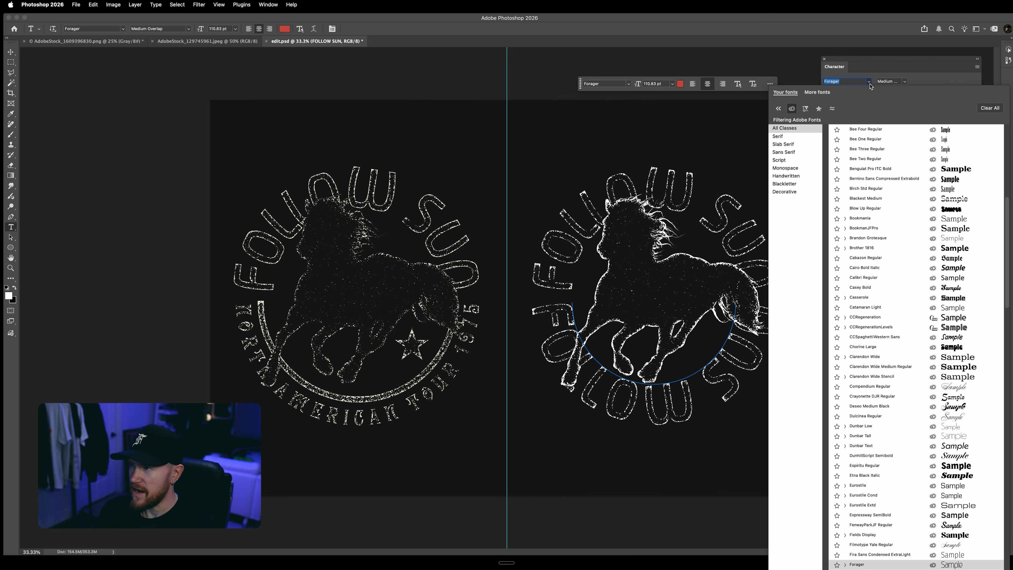
text(pen)
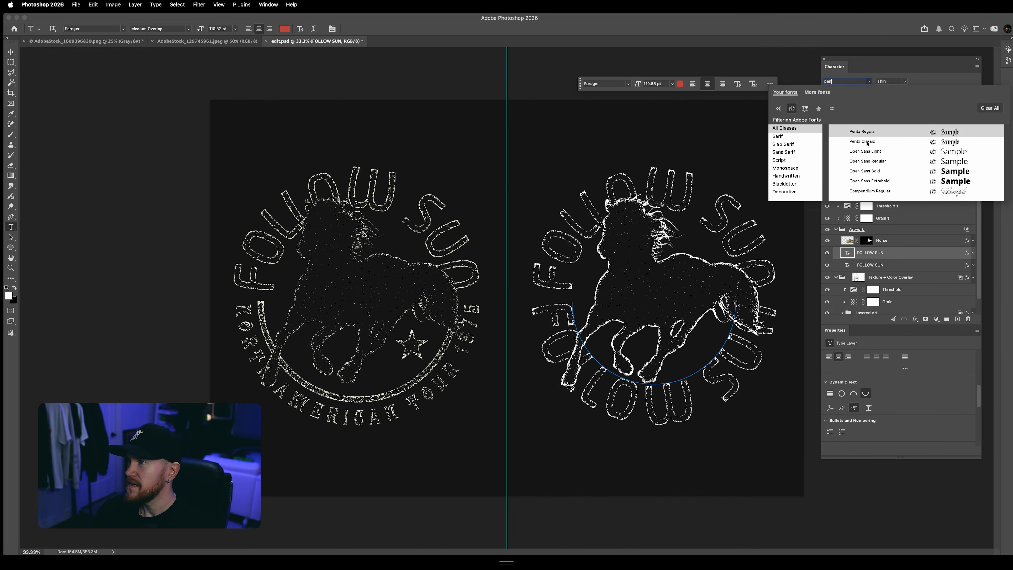
click(897, 141)
key(v)
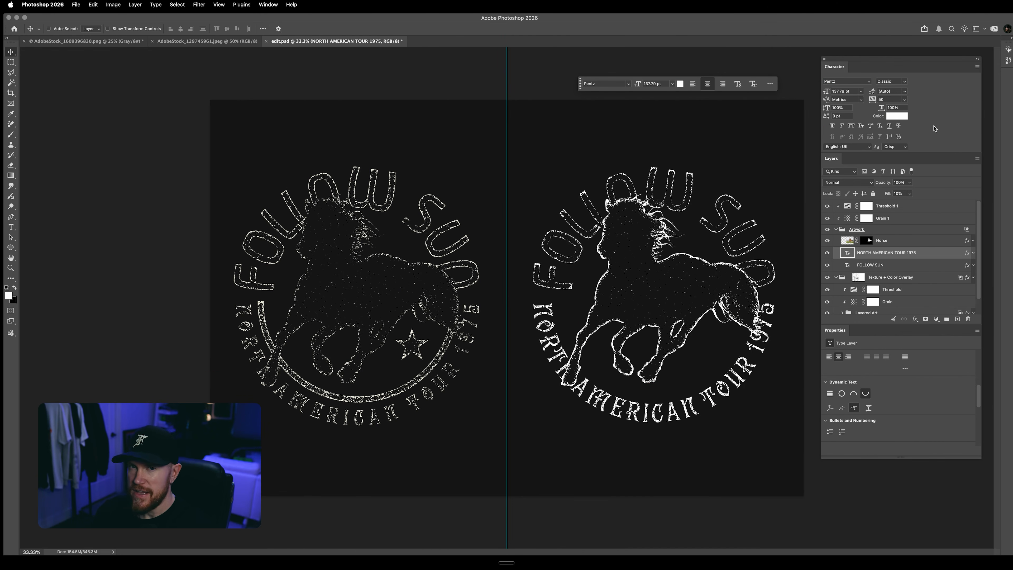
click(905, 99)
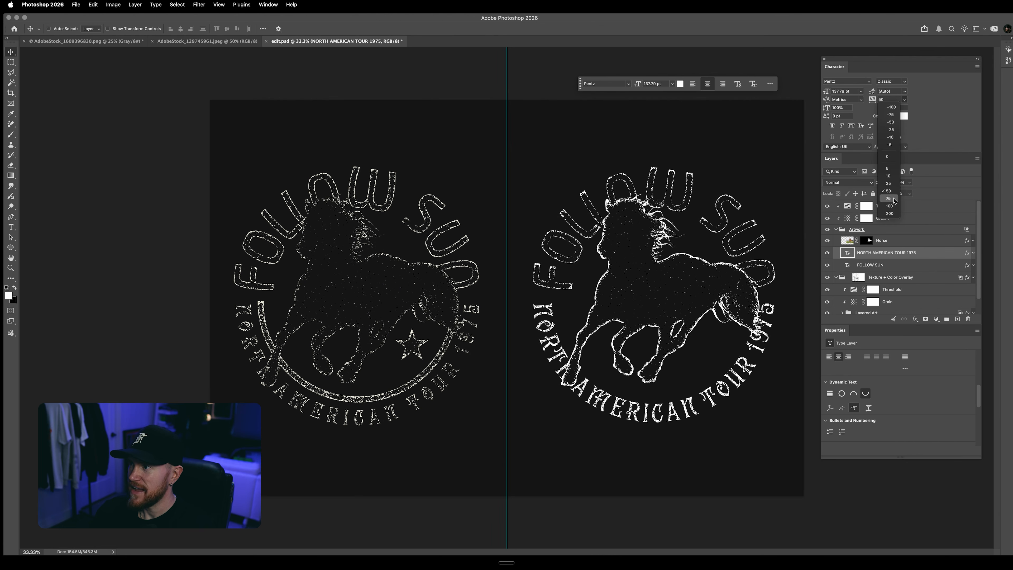
click(891, 213)
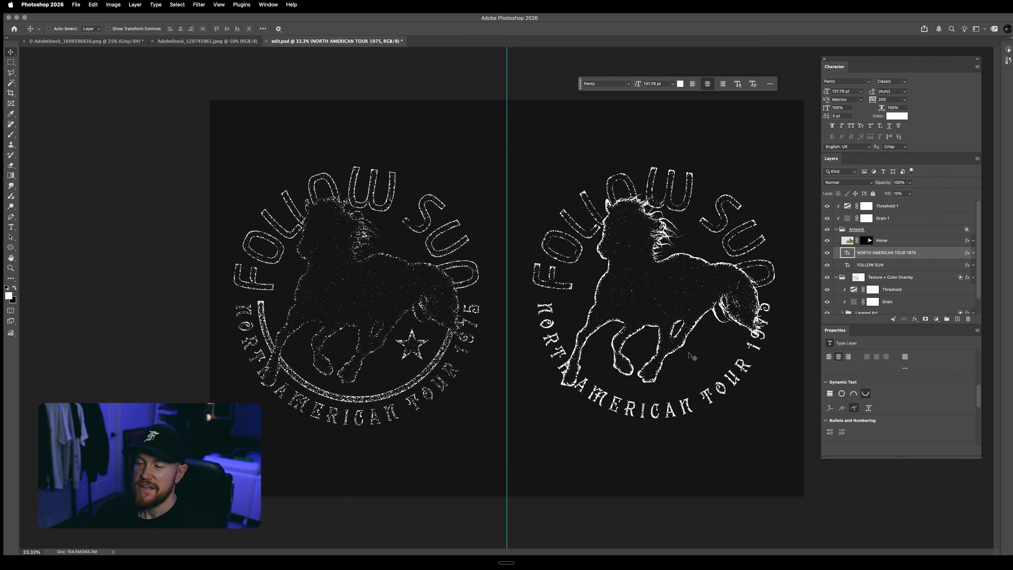
- Reduce the Inner Glow size on the NORTH AMERICAN TOUR 1975 text to about 32 px
double_click(926, 253)
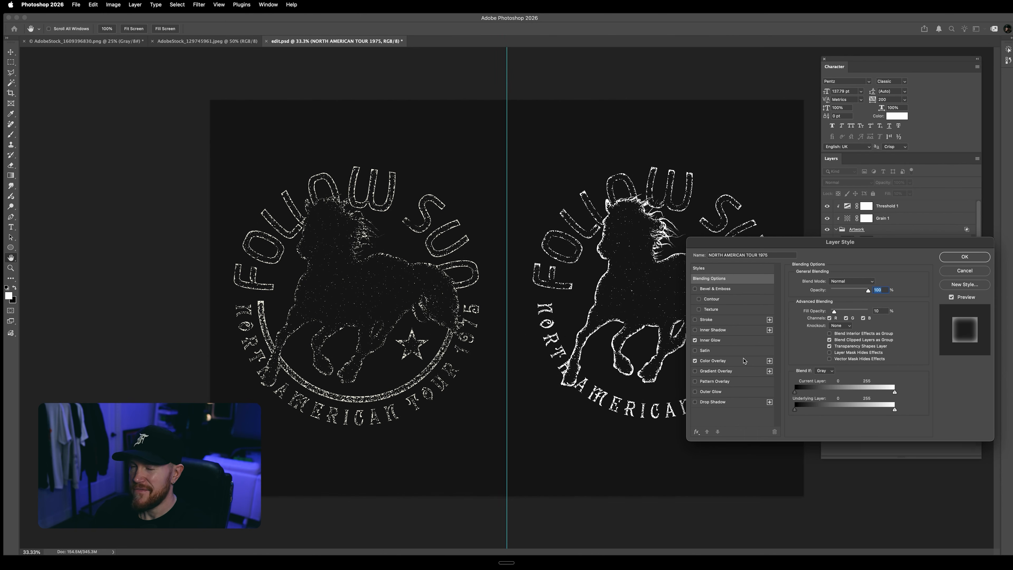
click(740, 342)
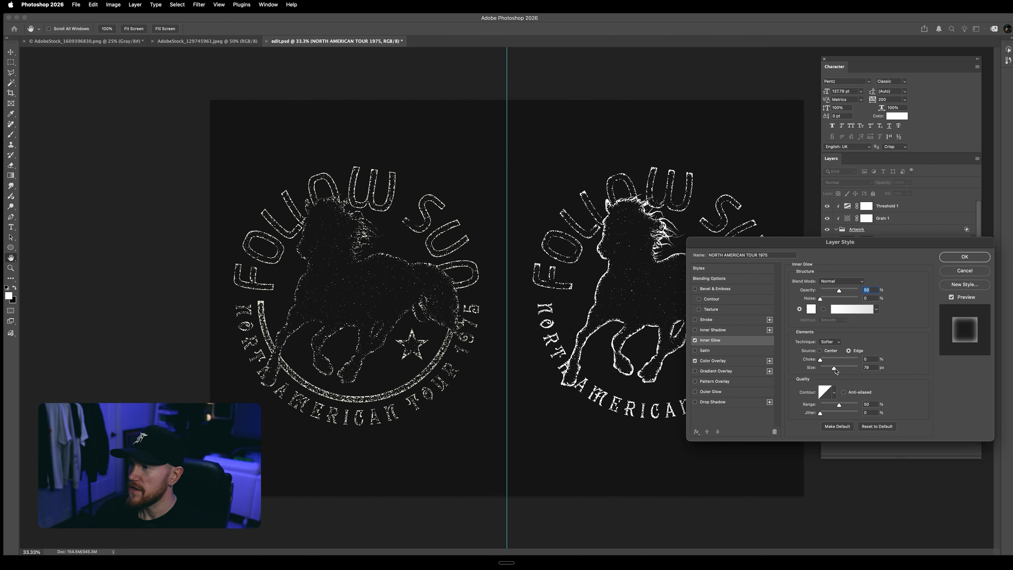
drag(834, 369, 829, 370)
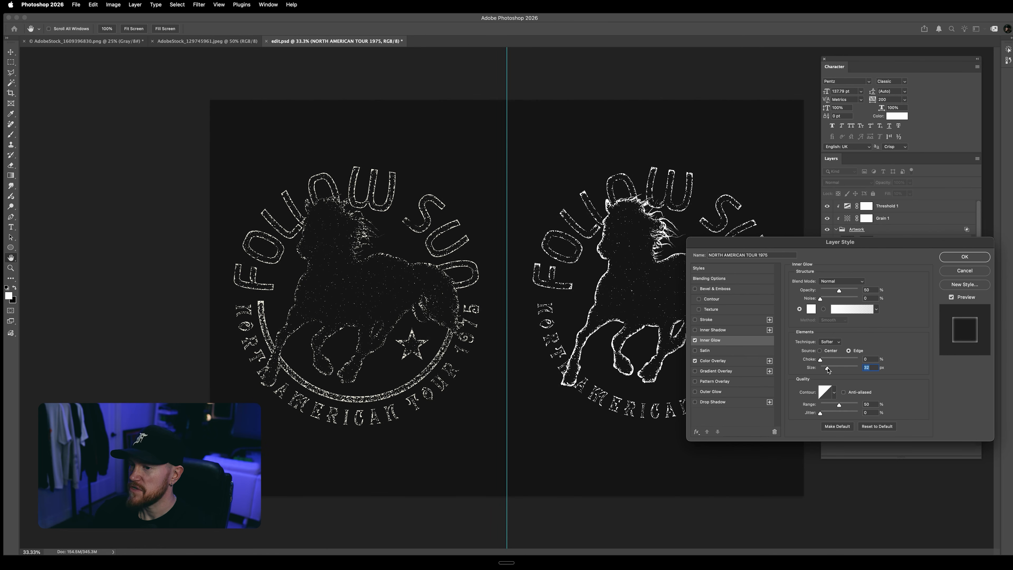
click(951, 258)
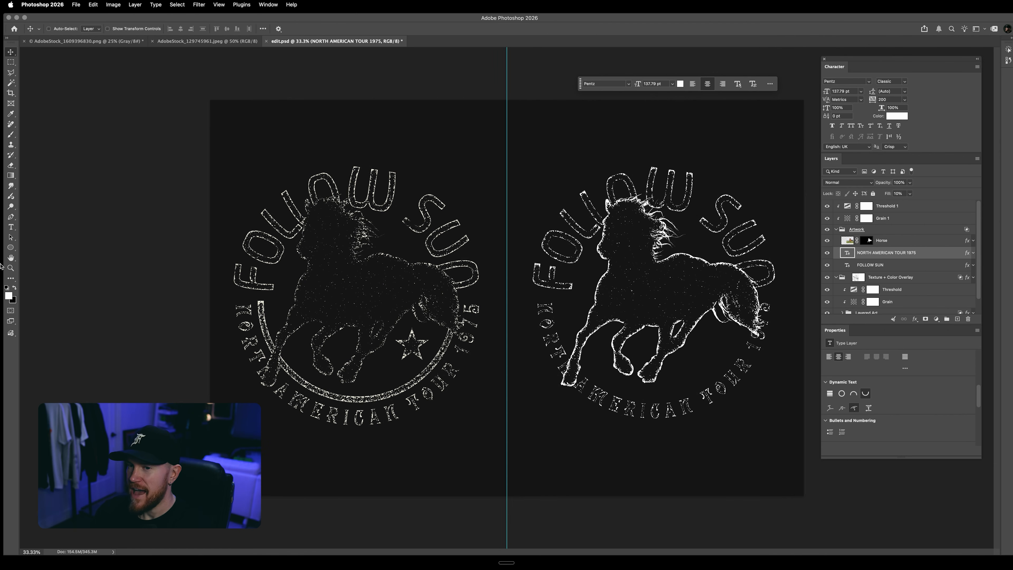
- Draw a white-filled circle about 2680 px in diameter behind the horse, inside the ring of arched text
click(10, 247)
drag(566, 220, 750, 399)
key(v)
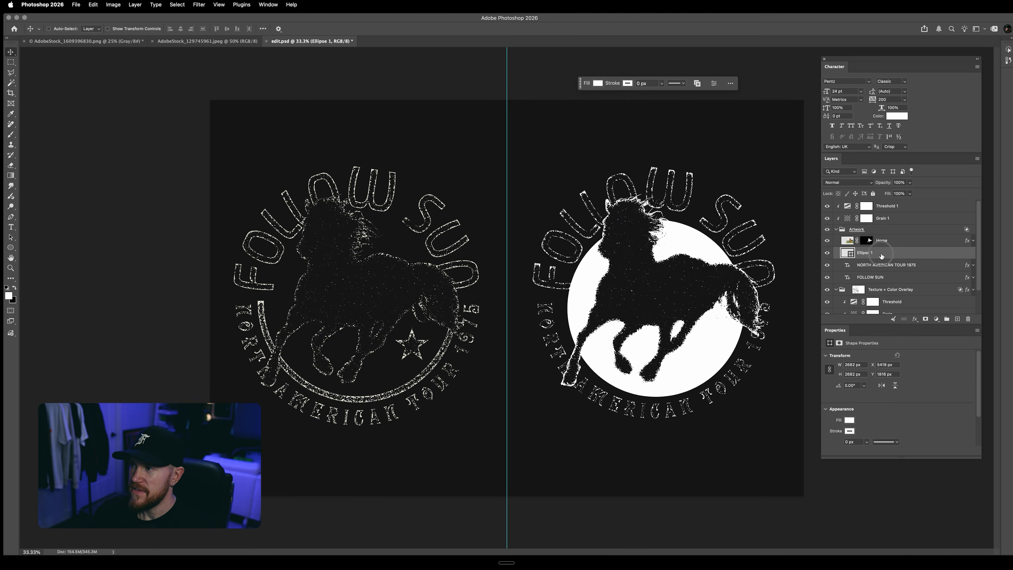
- Set the circle's fill opacity to 0% and give it a 100 px inside stroke in #ffffff
double_click(881, 255)
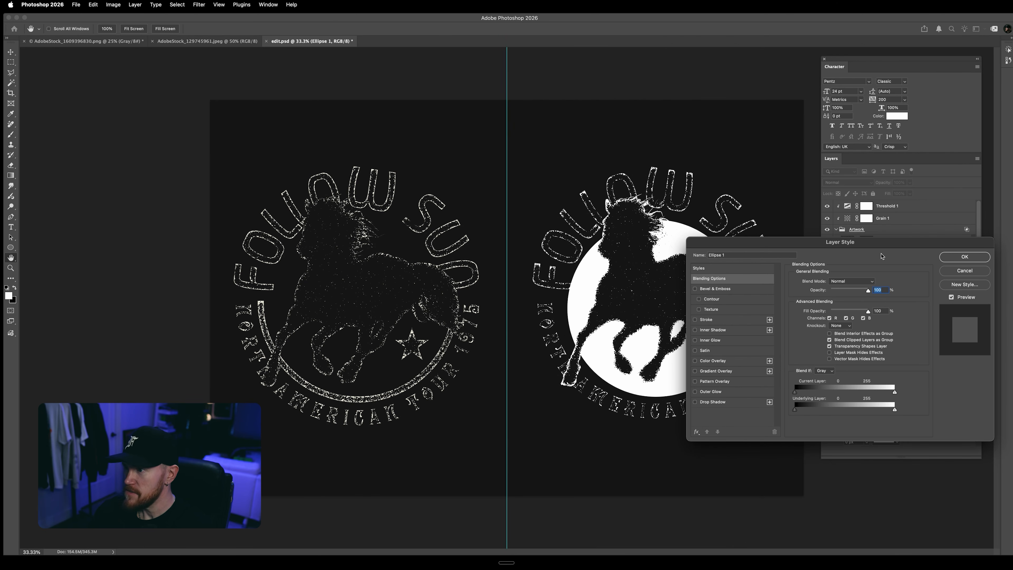
drag(868, 312, 791, 314)
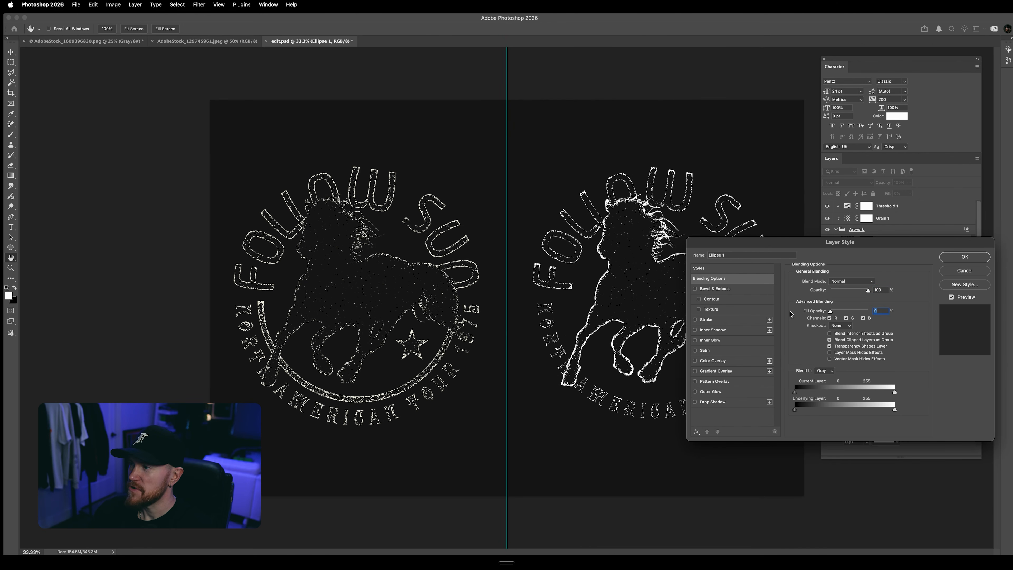
click(729, 321)
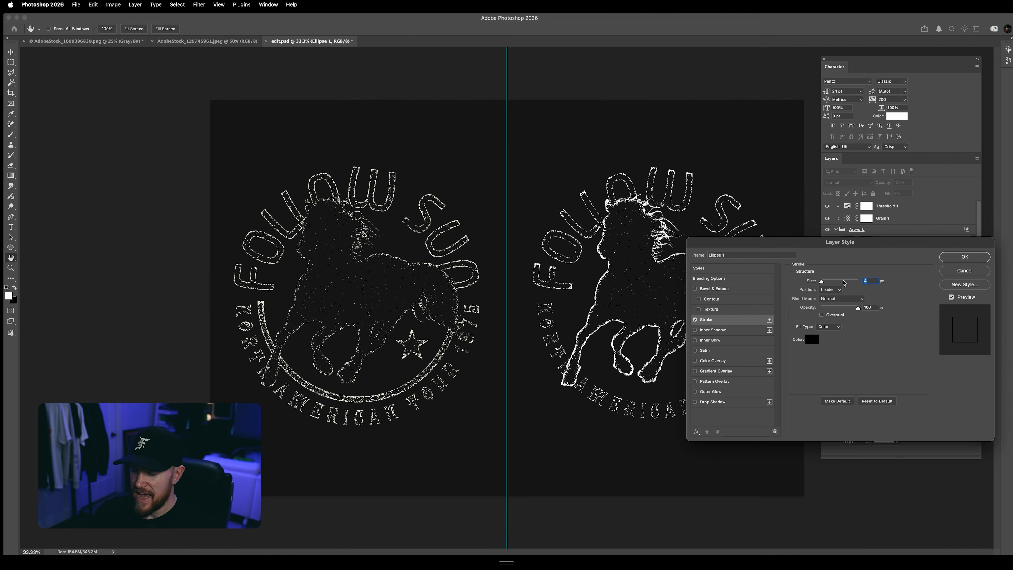
text(100)
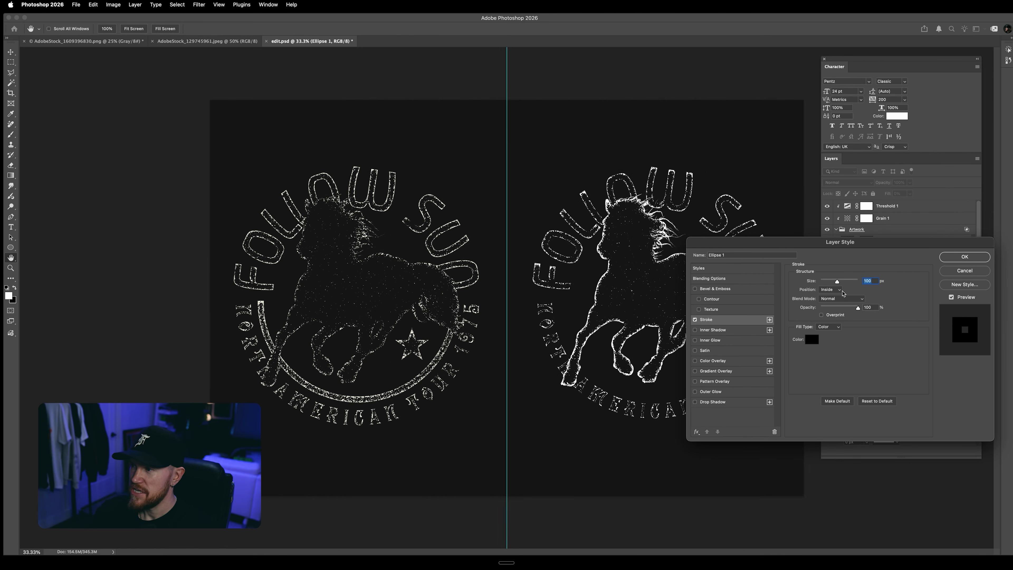
click(812, 340)
text(ffffff)
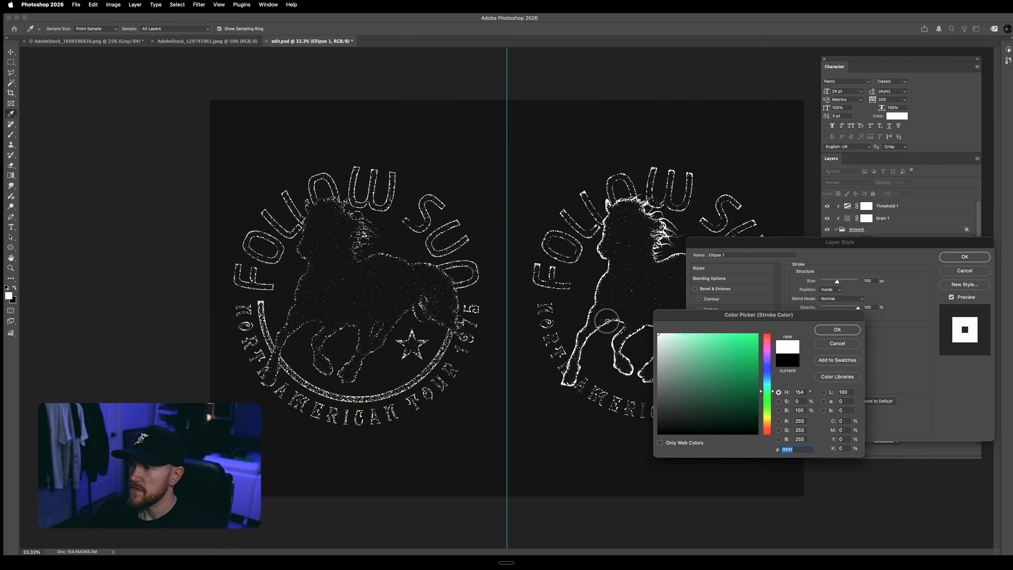
key(Return)
key(Return)
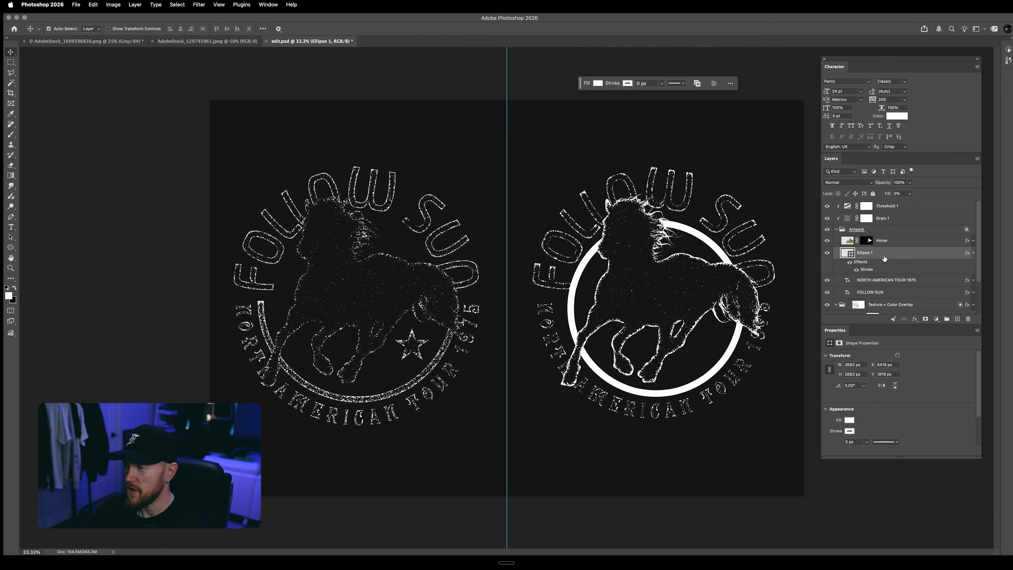
- Group the circle layer and apply the saved Inner Glow Effect style to the group
key(super+g)
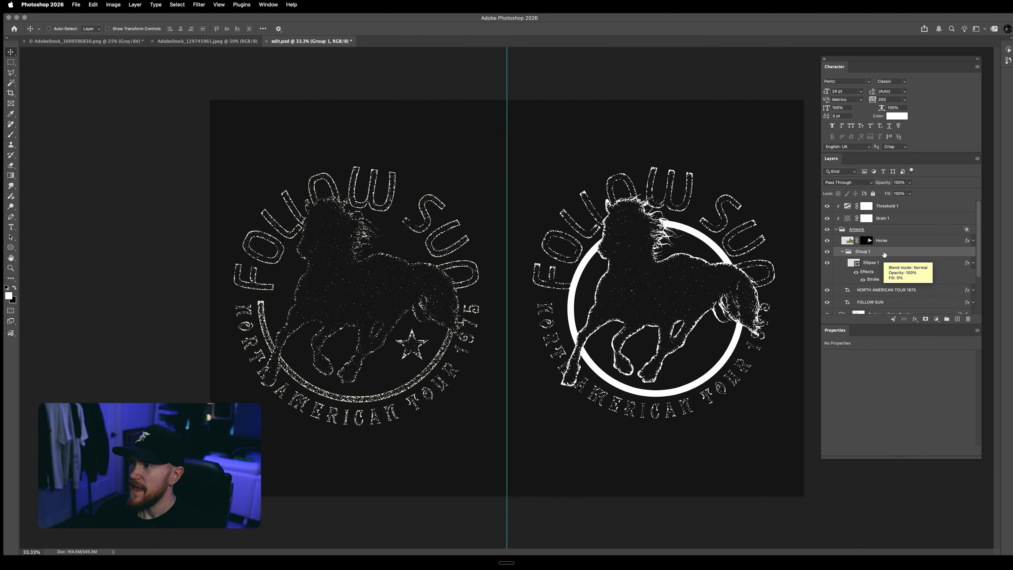
double_click(884, 255)
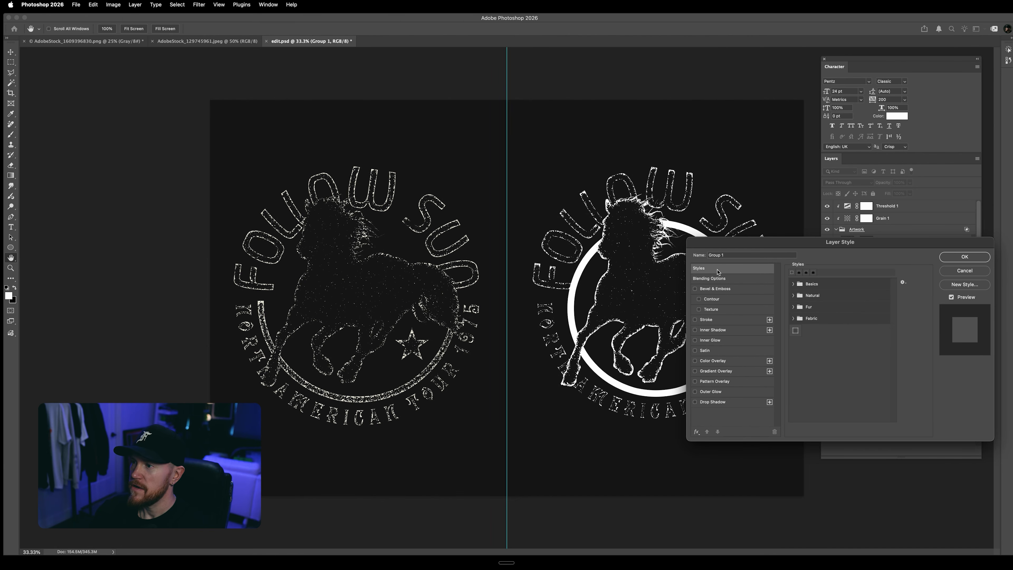
click(796, 330)
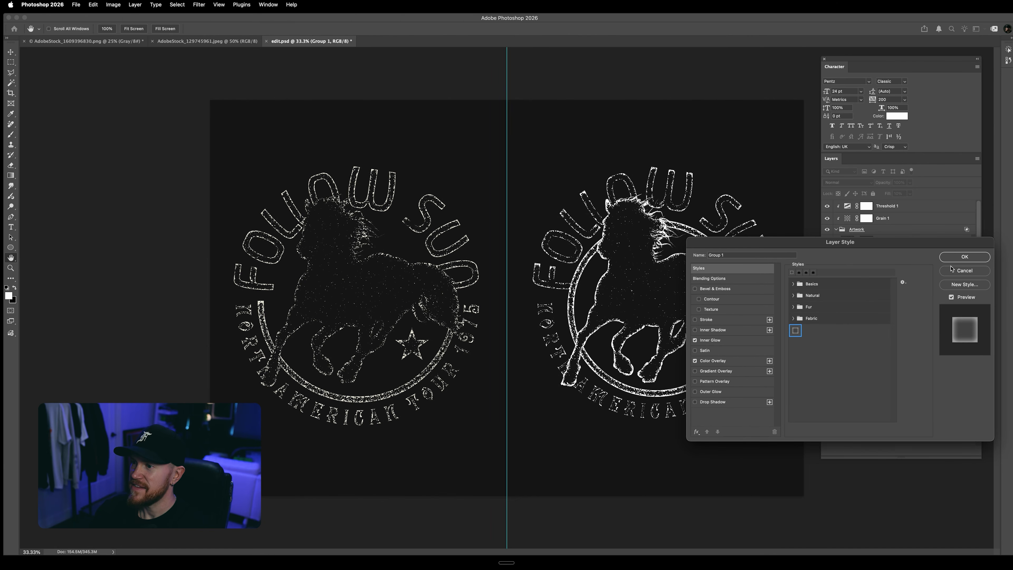
click(961, 257)
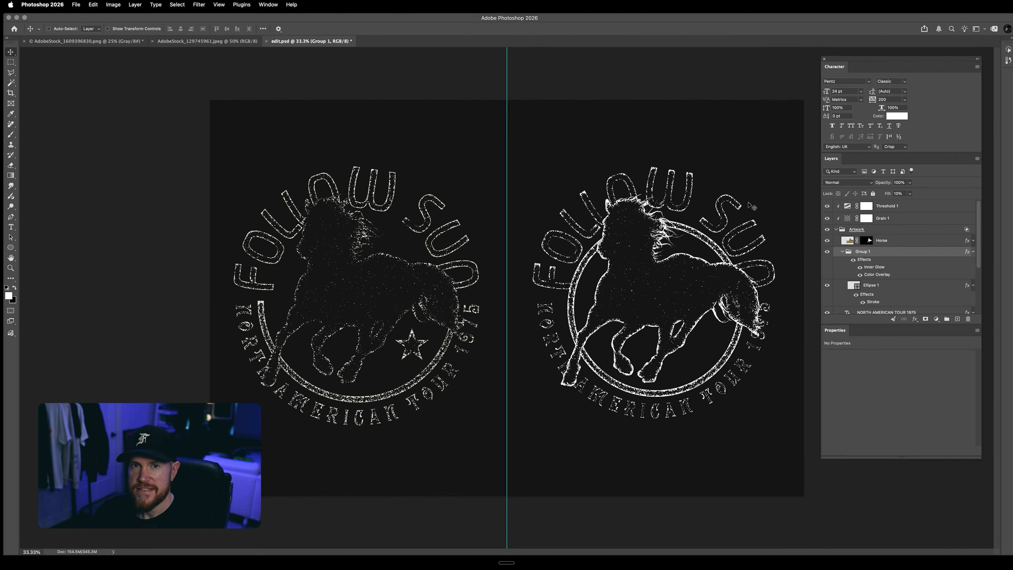
- Enlarge the circle group to about 106% so it sits just inside the arched lower text
key(super+t)
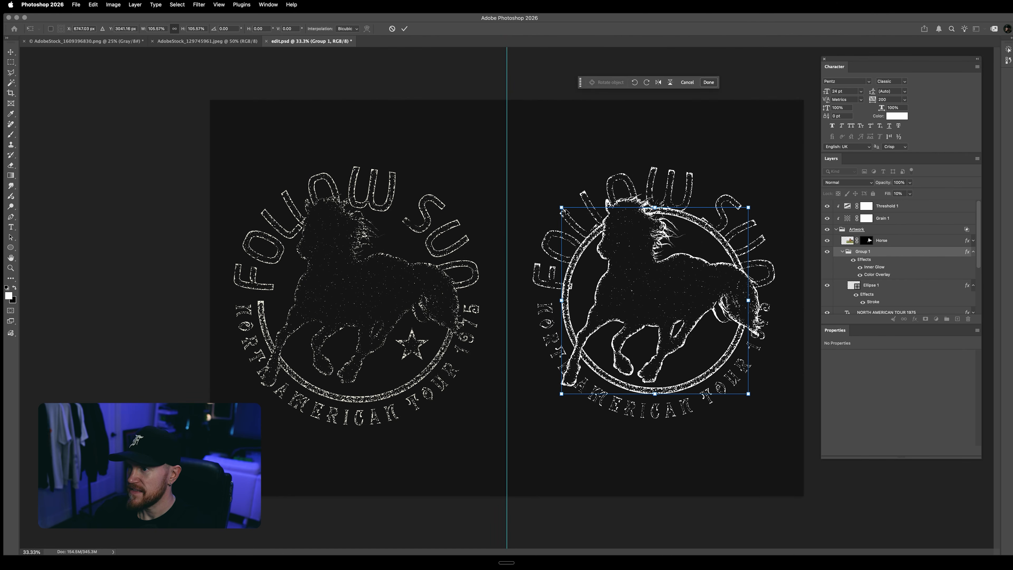
drag(562, 207, 560, 205)
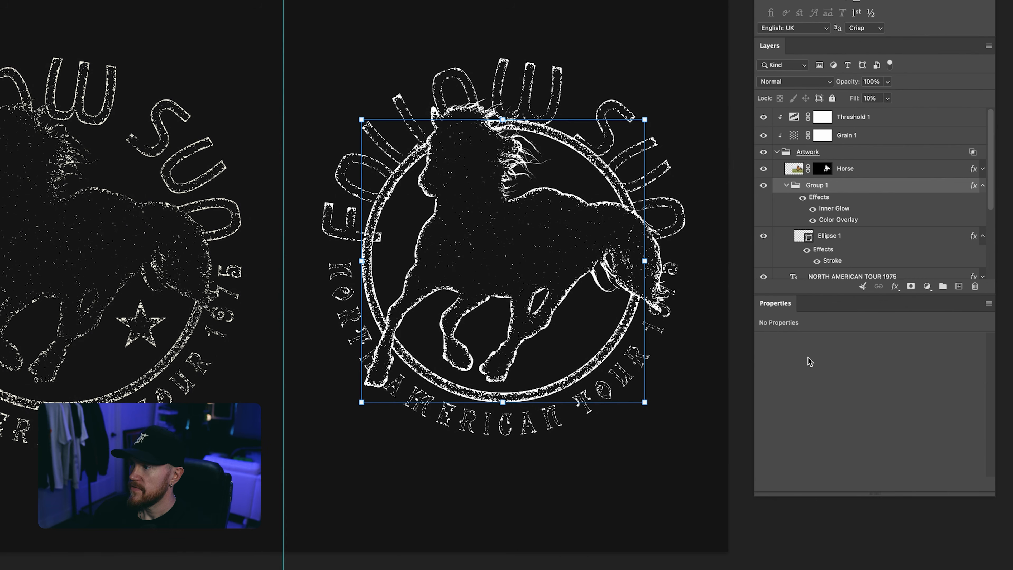
- Add a layer mask to the circle group and fill its upper half with black to hide that part of the ring
click(910, 287)
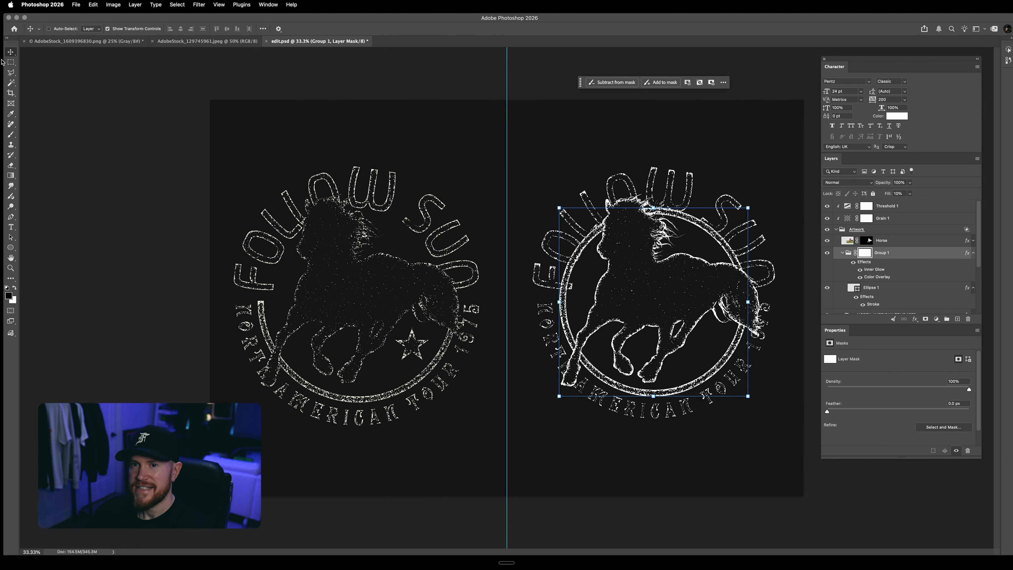
click(12, 62)
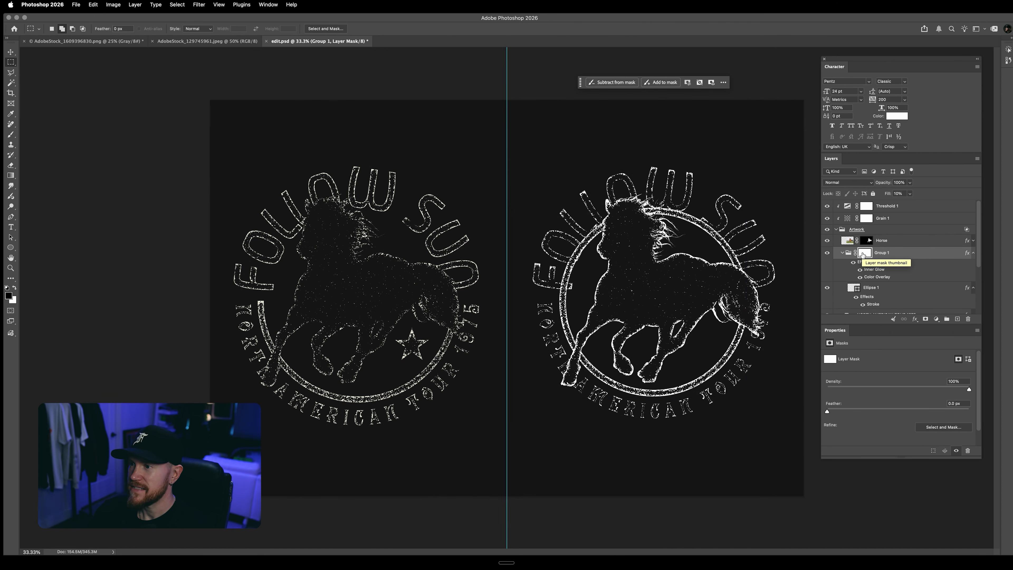
drag(521, 191, 789, 297)
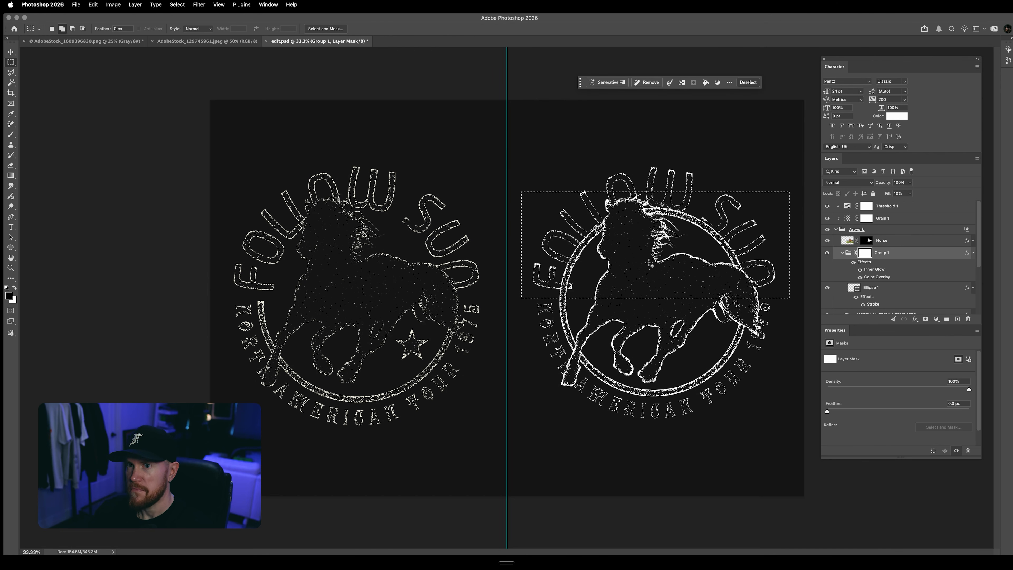
click(93, 5)
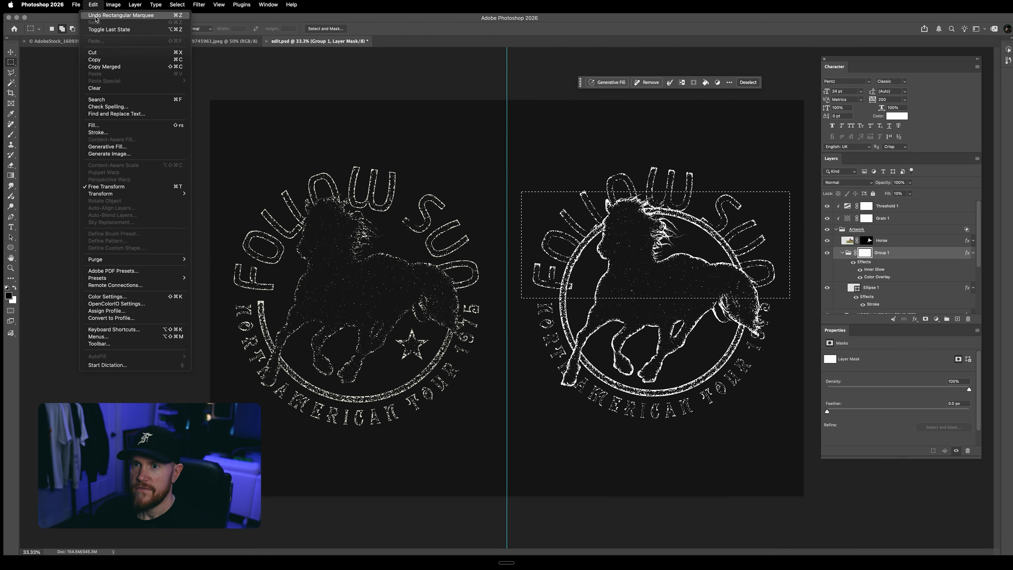
click(94, 124)
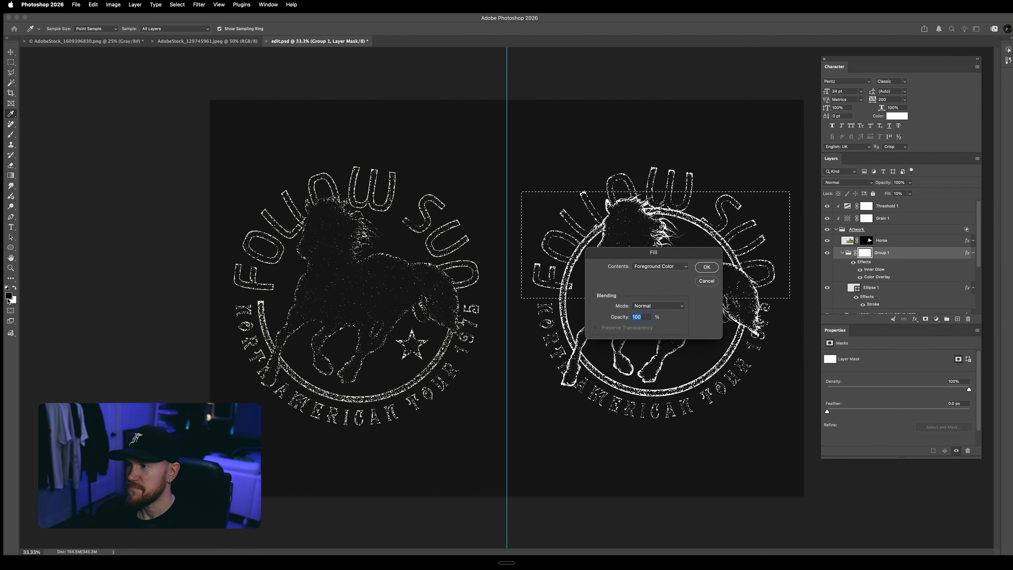
click(706, 267)
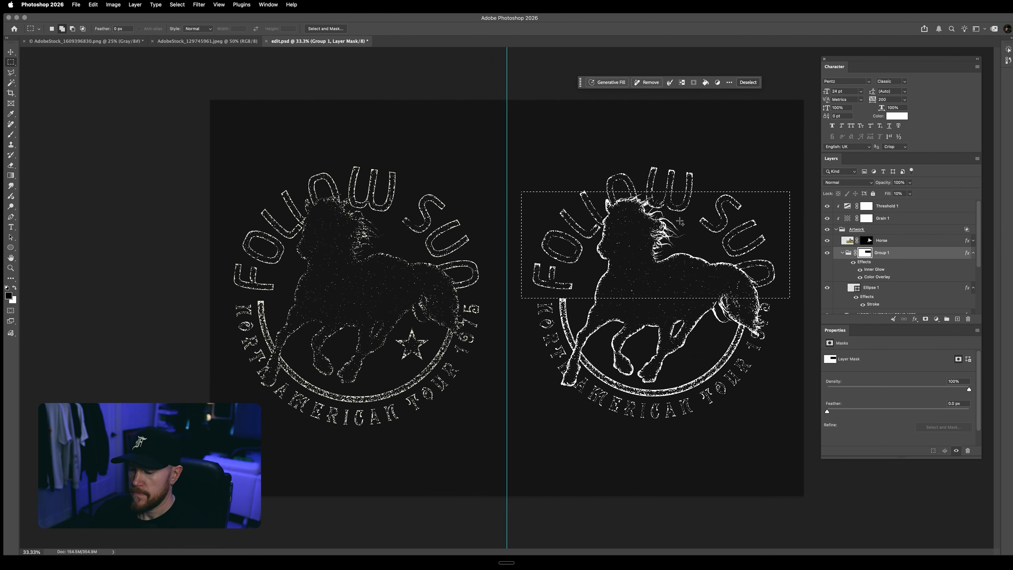
key(super+d)
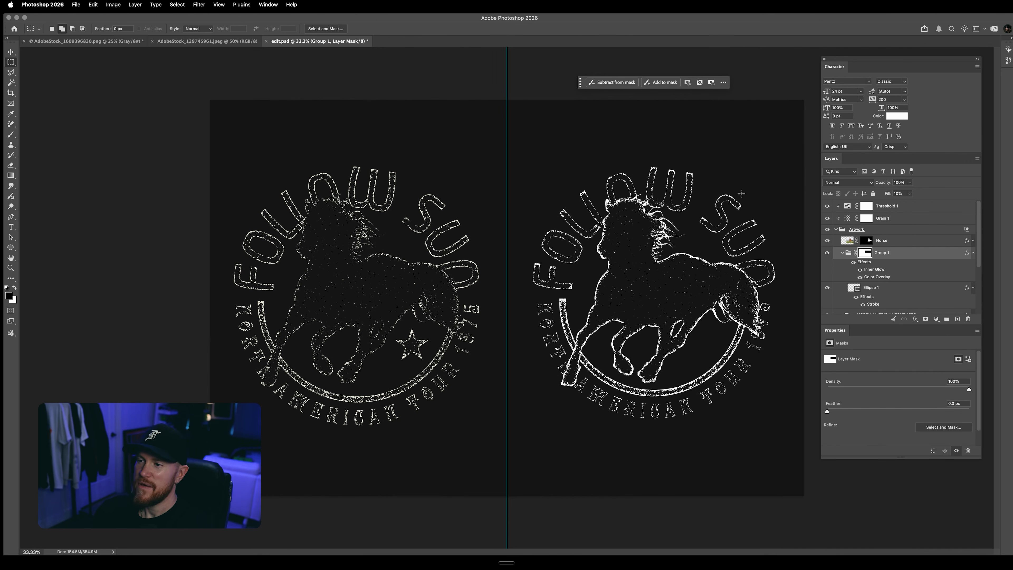
- Draw a white-filled five-point star about 1.67 × 1.59 in inside the half ring, below the right-hand horse's belly
key(v)
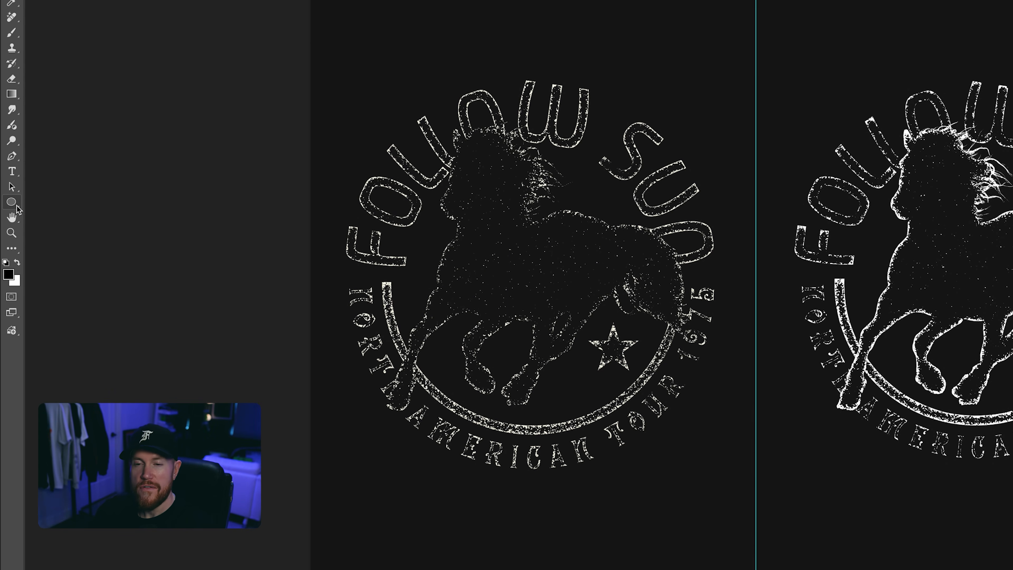
right_click(16, 207)
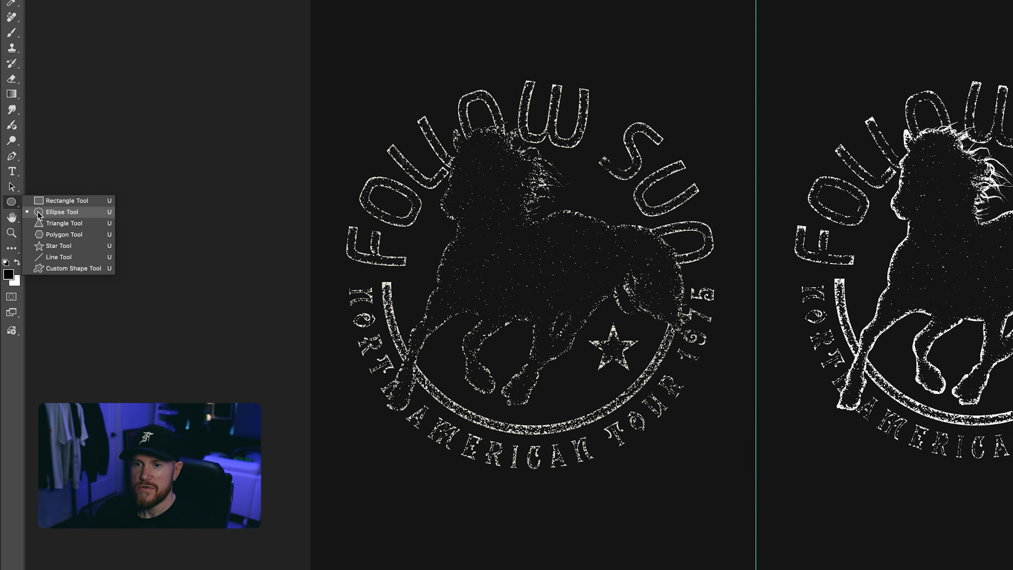
click(59, 245)
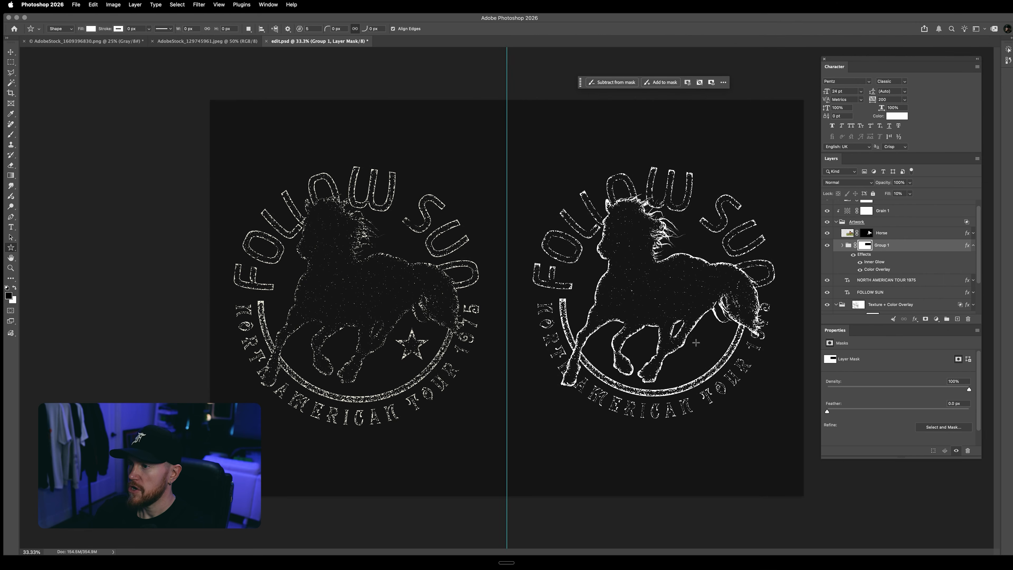
drag(695, 342, 700, 324)
- Nudge the star into the gap between the horse's hind legs and the half ring, matching the reference design
key(v)
key(shift+Right)
key(shift+Right)
key(shift+Right)
key(shift+Right)
key(shift+Right)
key(shift+Right)
key(shift+Right)
key(shift+Right)
key(shift+Right)
key(shift+Right)
key(shift+Right)
key(shift+Right)
key(shift+Right)
key(shift+Right)
key(shift+Right)
key(shift+Right)
key(shift+Right)
key(shift+Right)
key(shift+Up)
key(shift+Up)
key(shift+Right)
key(shift+Left)
key(shift+Up)
key(shift+Right)
key(shift+Down)
key(shift+Up)
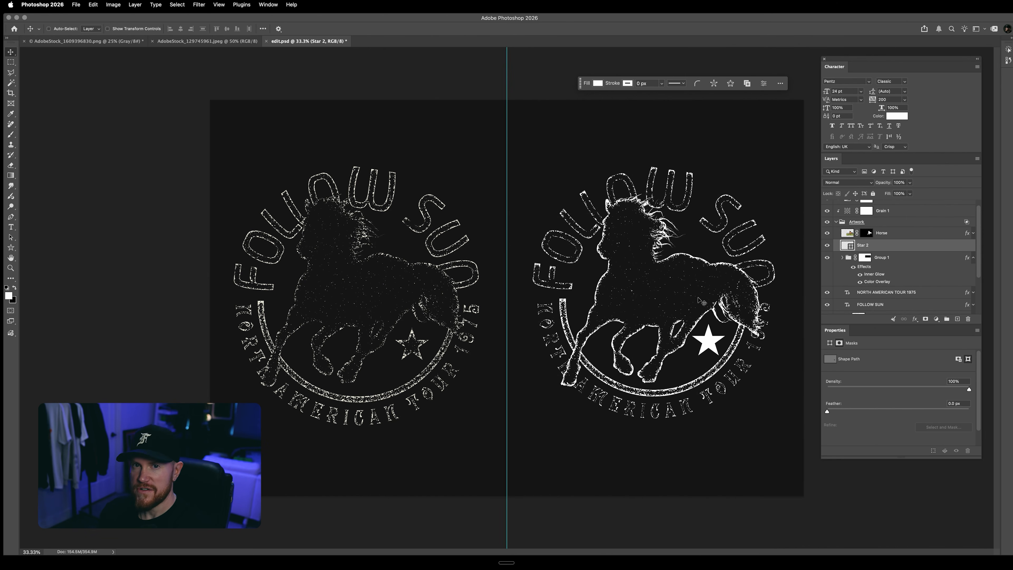
- Give the star the saved Inner Glow Effect style with its Inner Glow range set to 100%
click(900, 248)
double_click(900, 247)
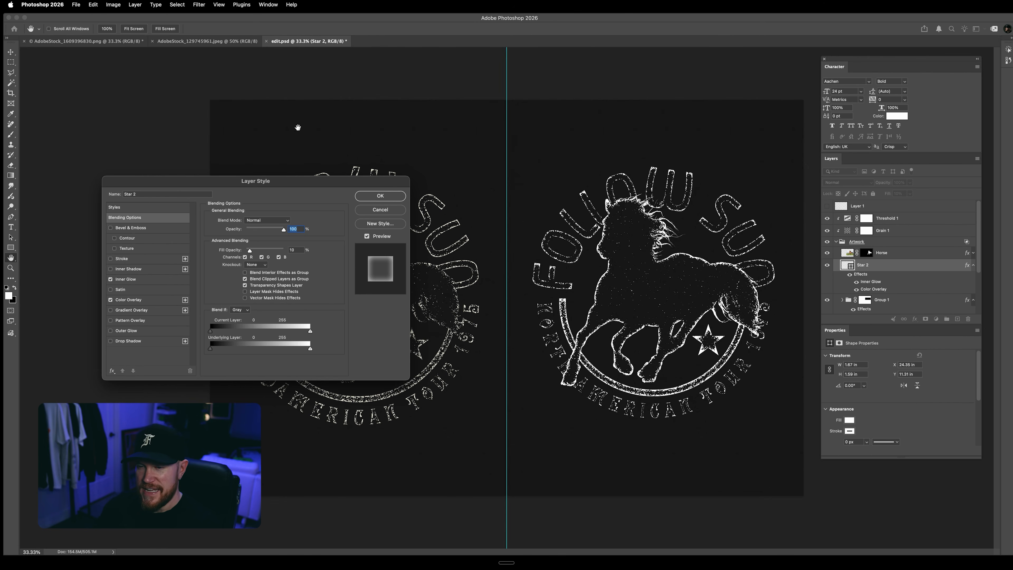
click(146, 280)
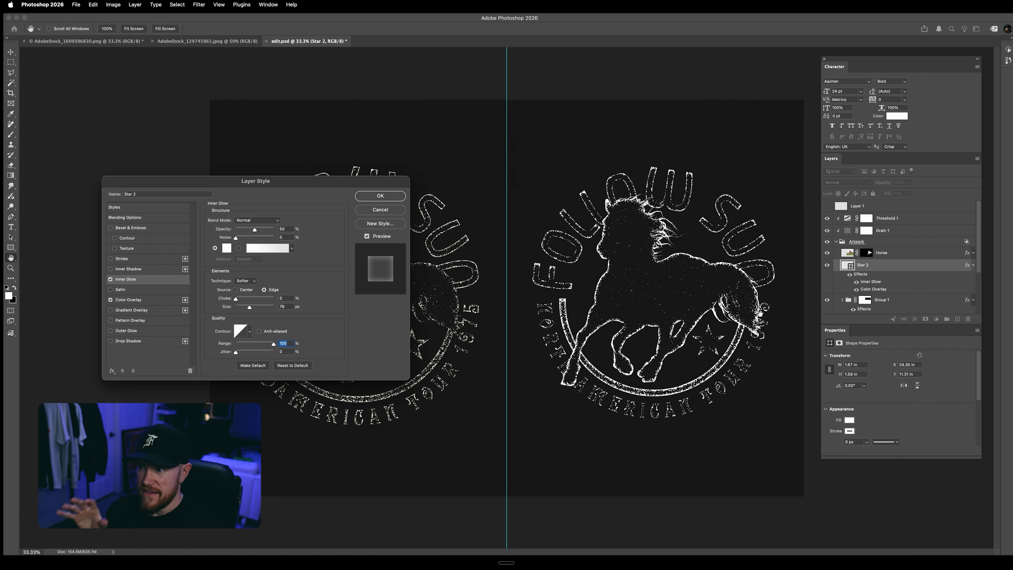
click(380, 196)
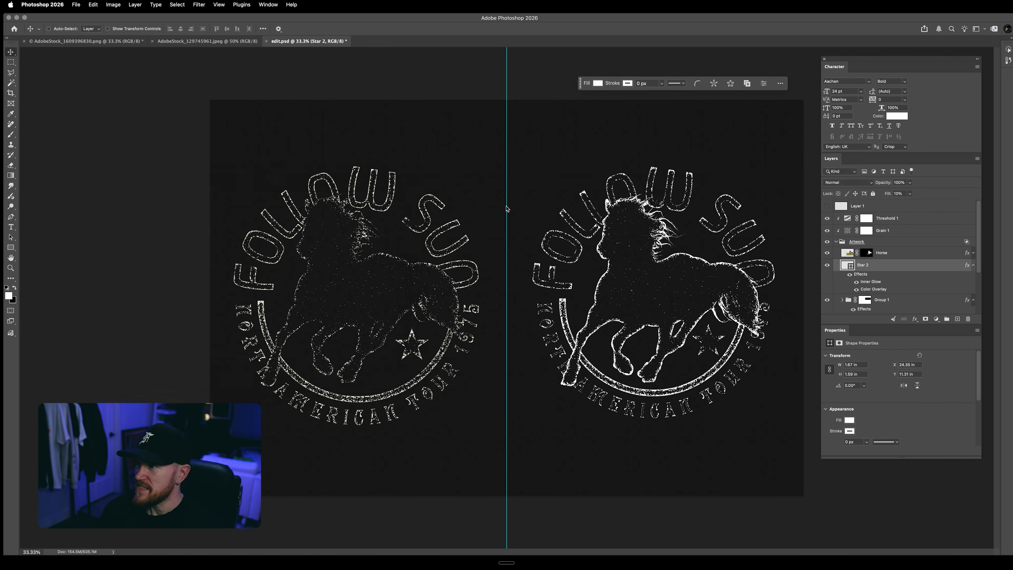
- Raise the Inner Glow range on the Horse layer to 100%
double_click(913, 255)
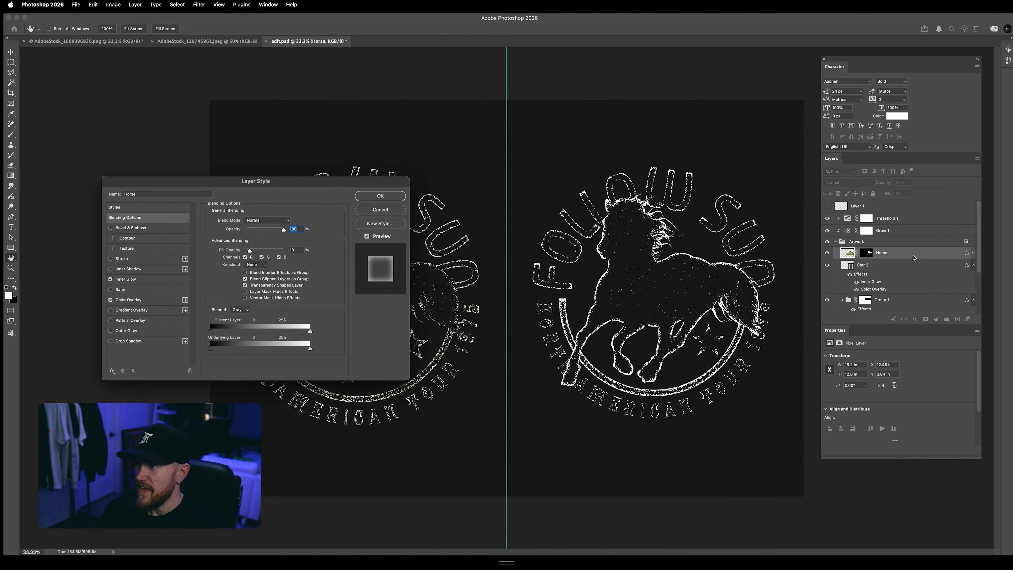
click(159, 282)
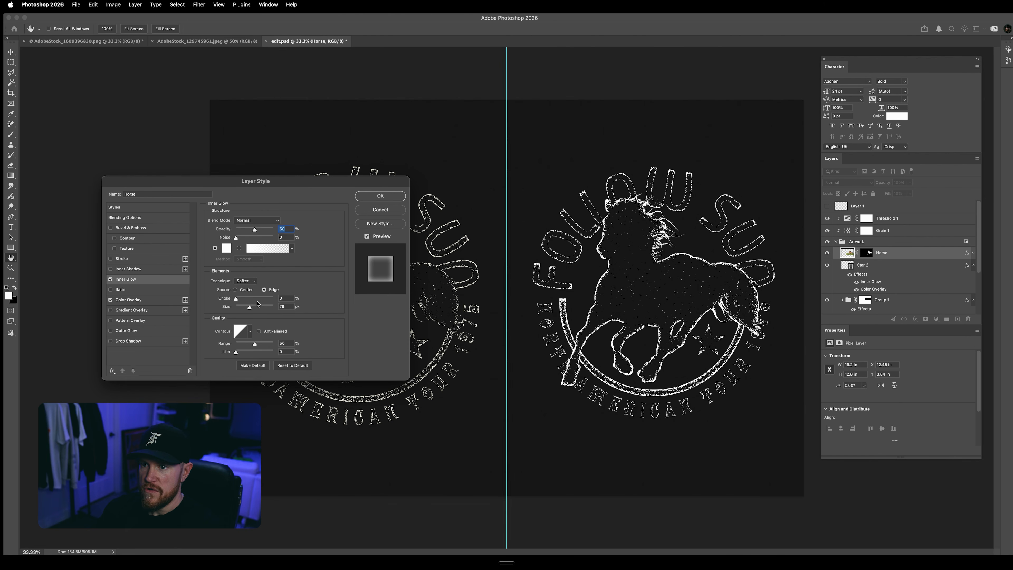
drag(255, 347, 274, 345)
click(380, 195)
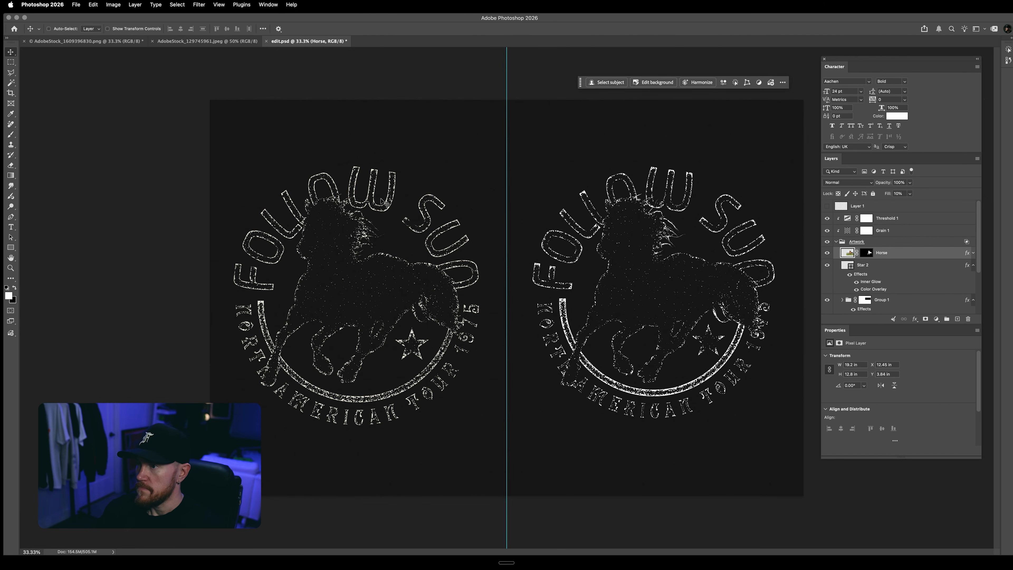
- Group the Artwork group with the Grain 1 and Threshold 1 adjustments and name the new group "Texture + Color Overlay"
click(836, 242)
click(836, 242)
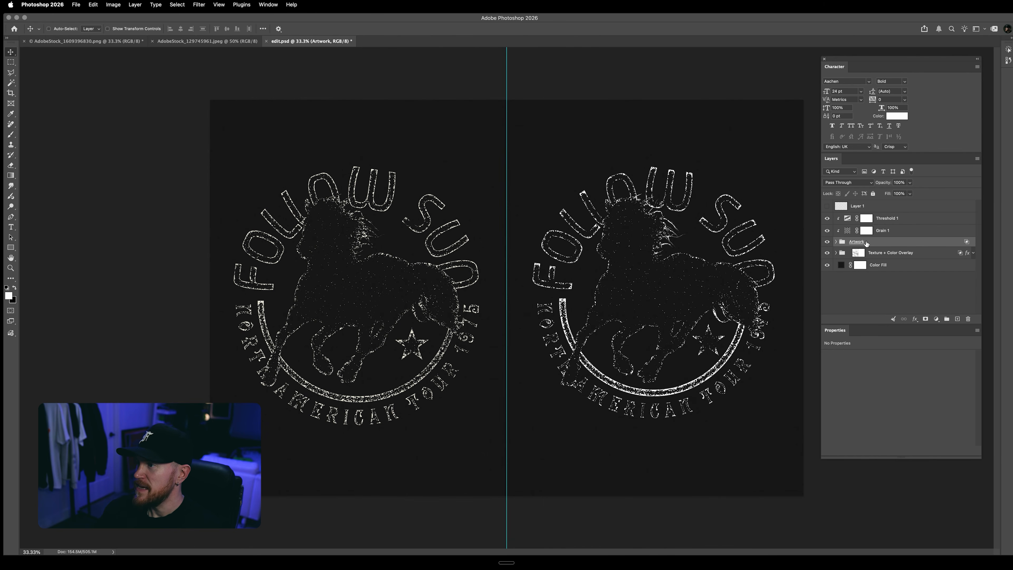
shift+click(908, 220)
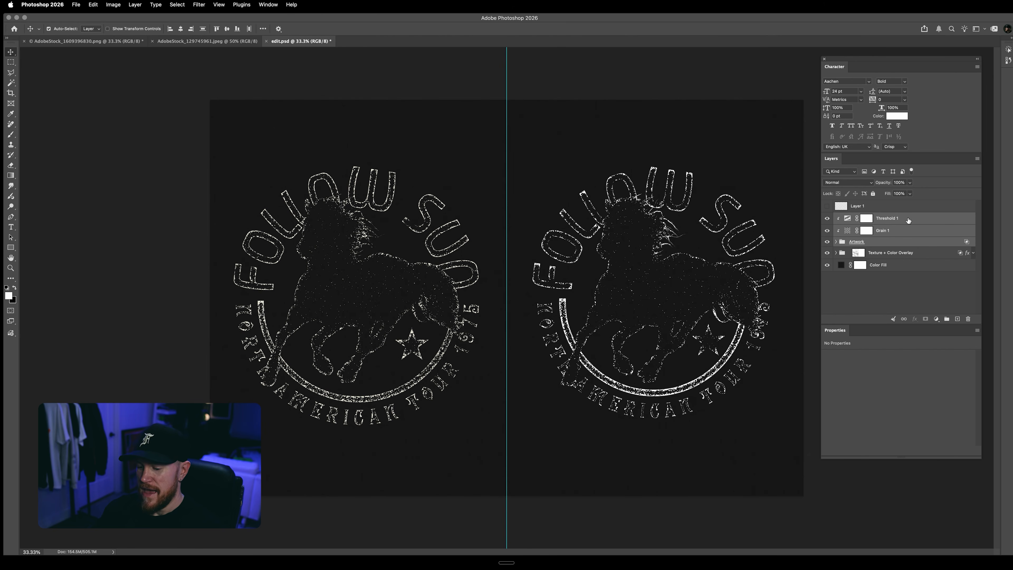
key(super+g)
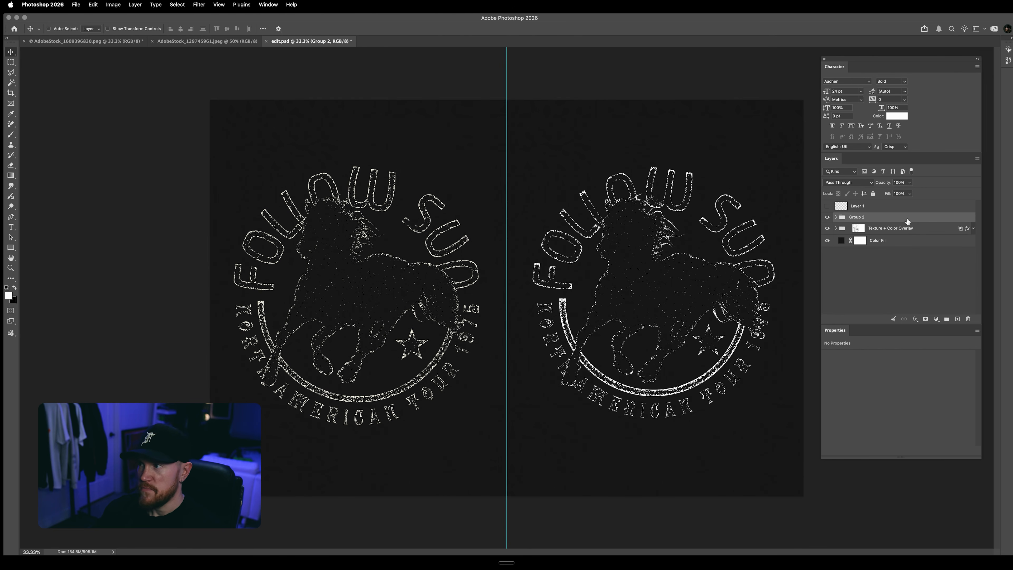
double_click(857, 217)
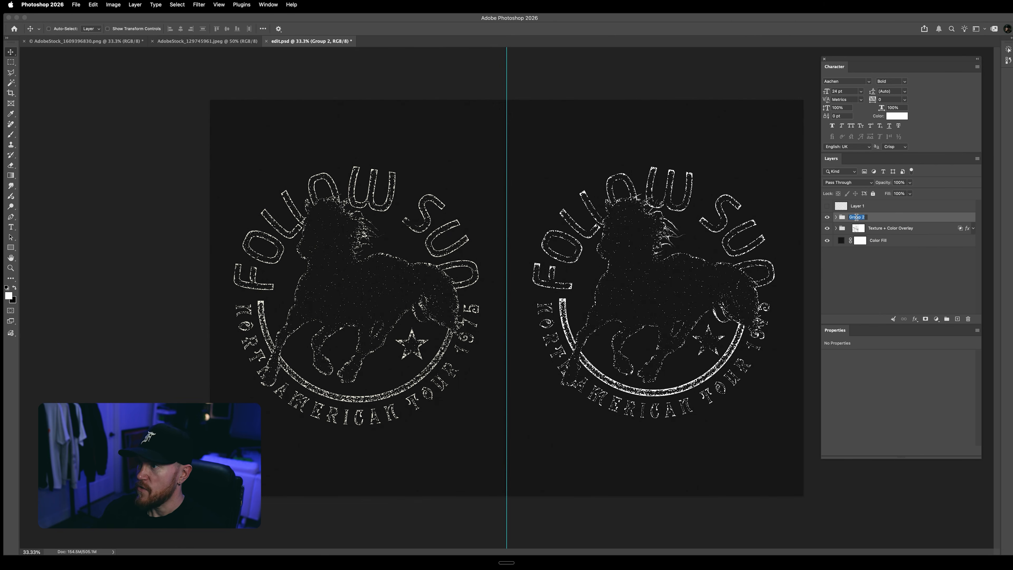
text(Texture + Color Overlay)
key(Return)
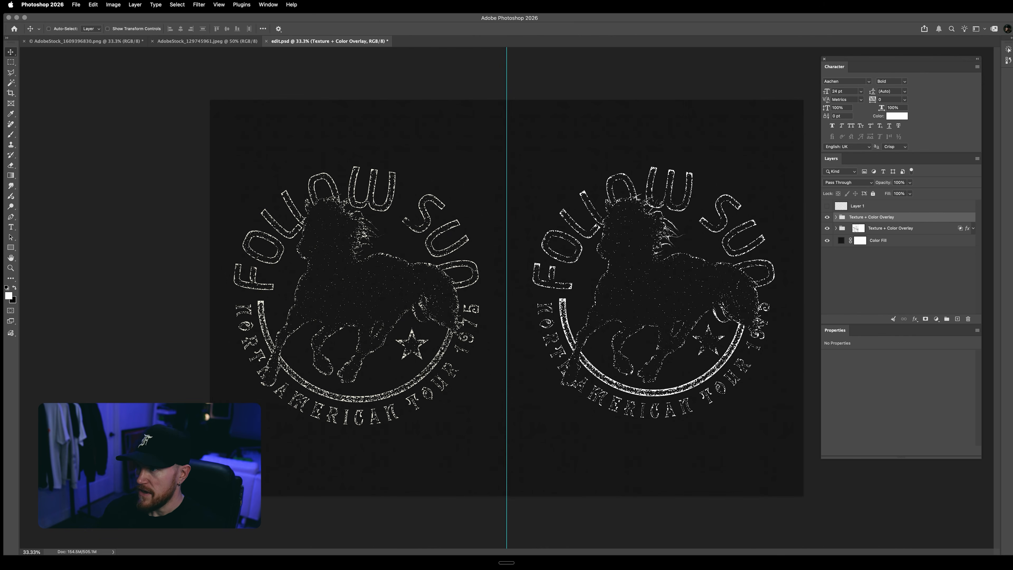
- Add a Color Overlay to the new Texture + Color Overlay group, sampling the cream colour from the reference design
double_click(905, 220)
click(149, 300)
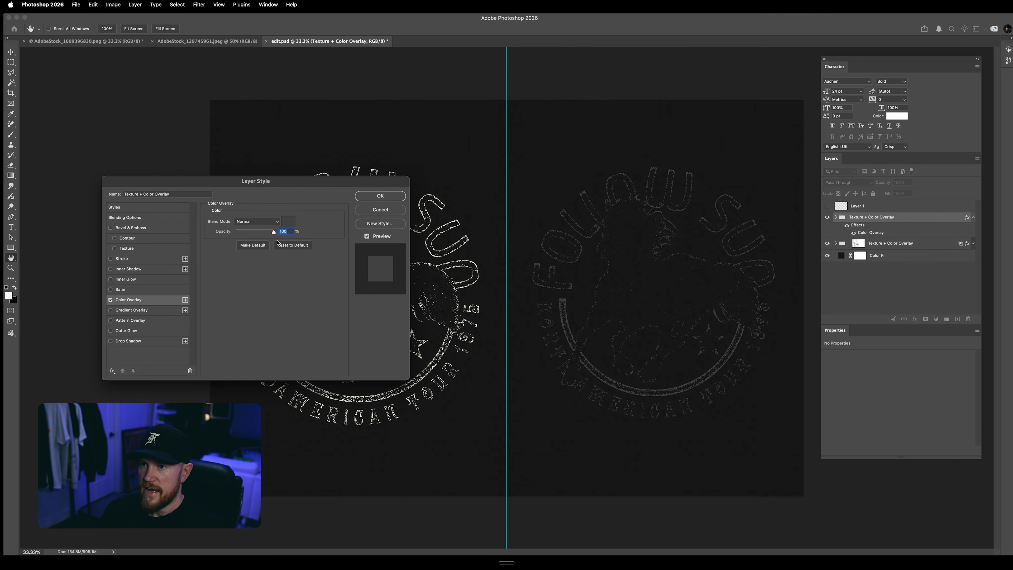
click(289, 221)
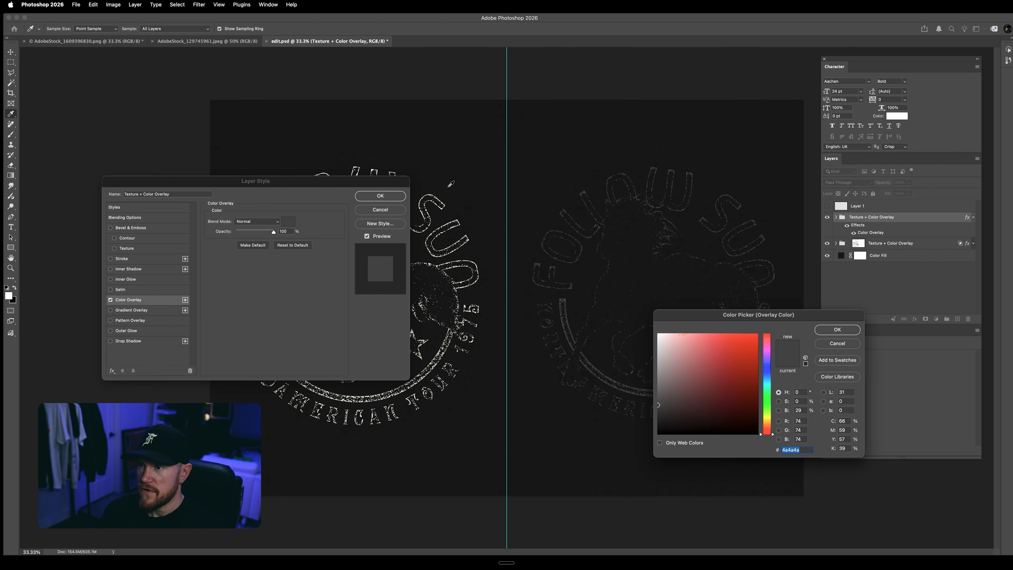
click(433, 193)
key(Return)
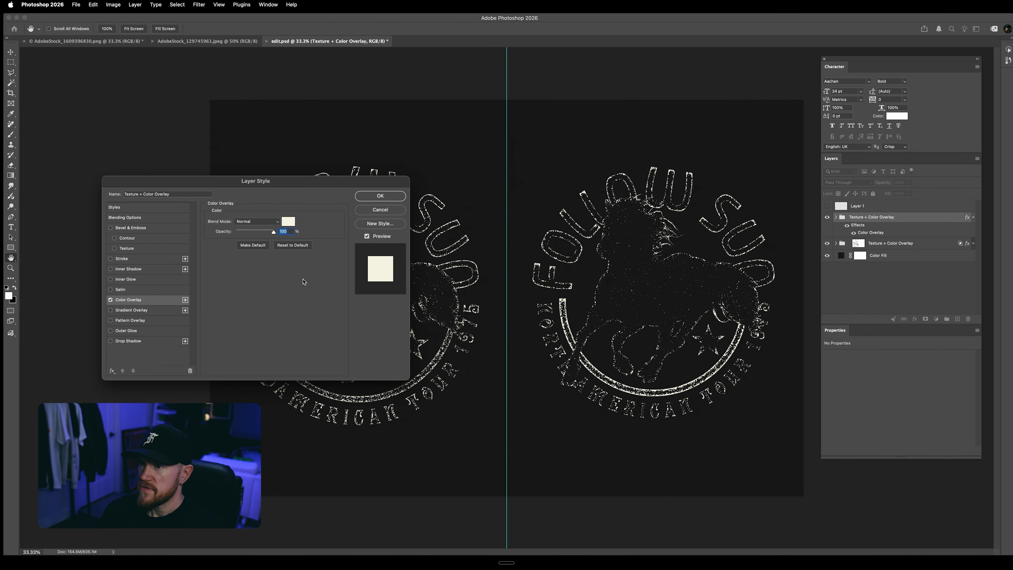
click(381, 196)
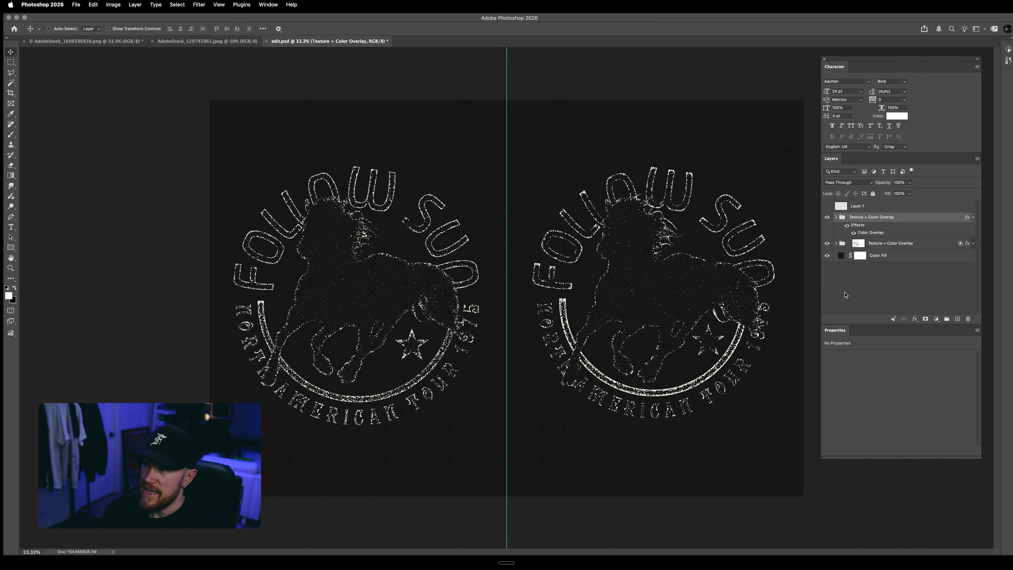
- Add a layer mask to the new group and copy the entire AdobeStock_1609396830.png texture for use in edit.psd
click(925, 319)
key(ctrl+Tab)
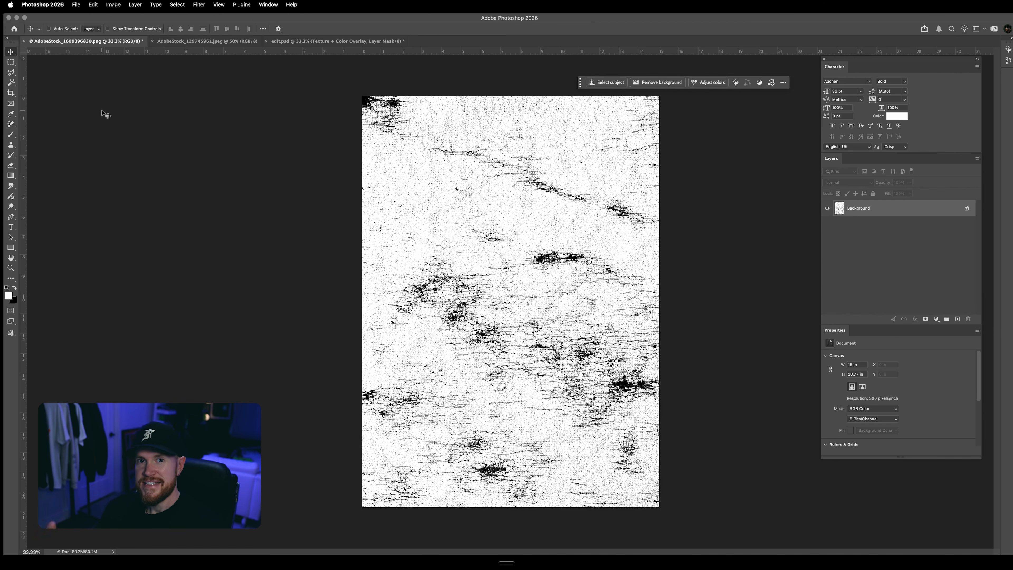
key(super+a)
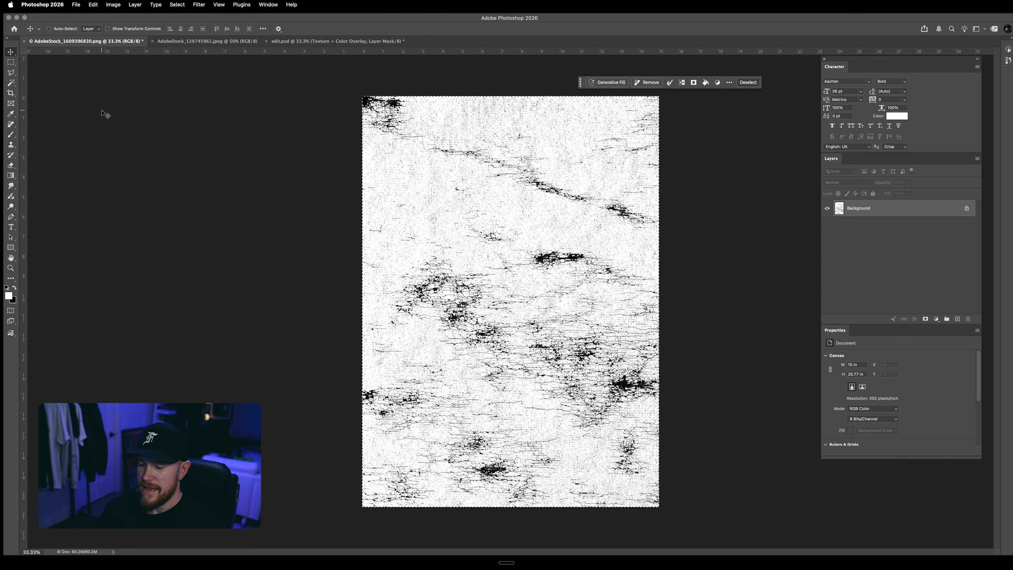
click(311, 42)
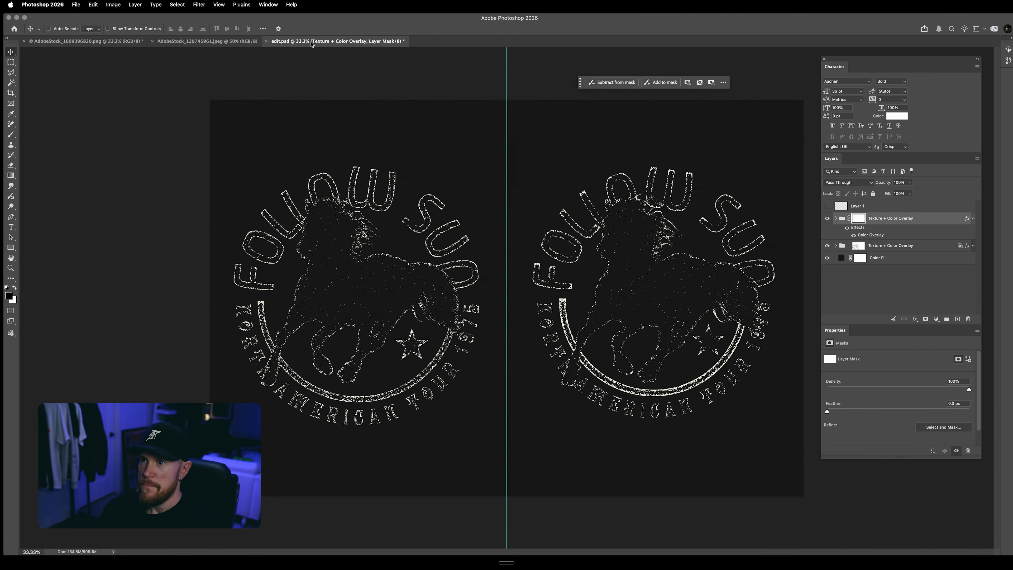
- Paste the texture into the group's layer mask, move it over the right-hand design and clear the selection
alt+click(860, 221)
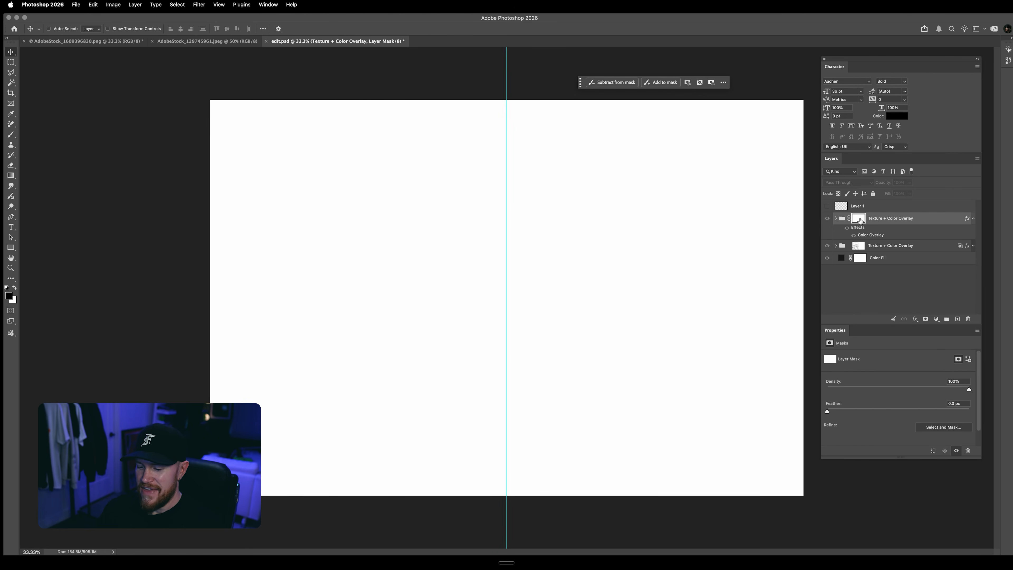
key(super+v)
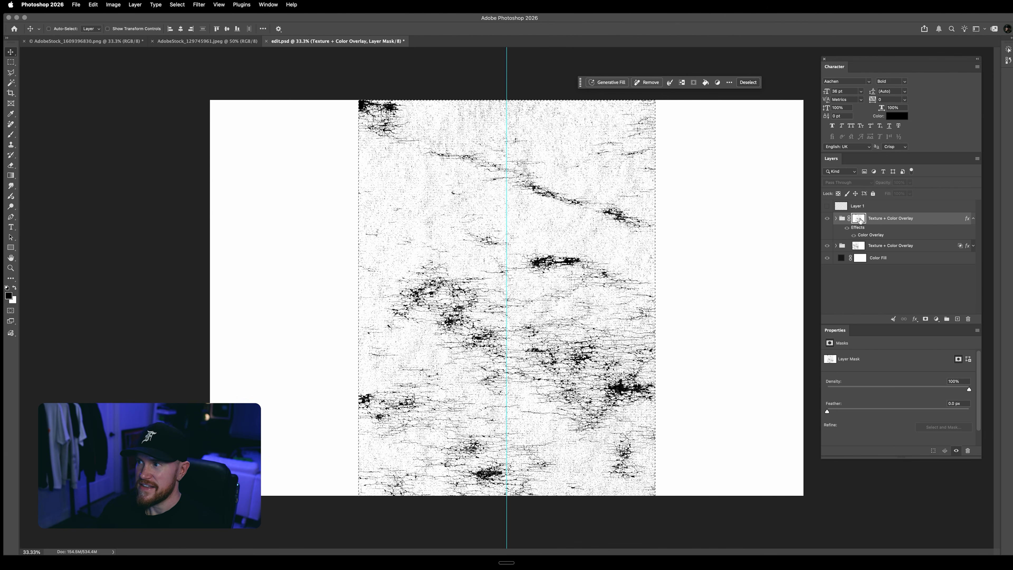
alt+click(859, 219)
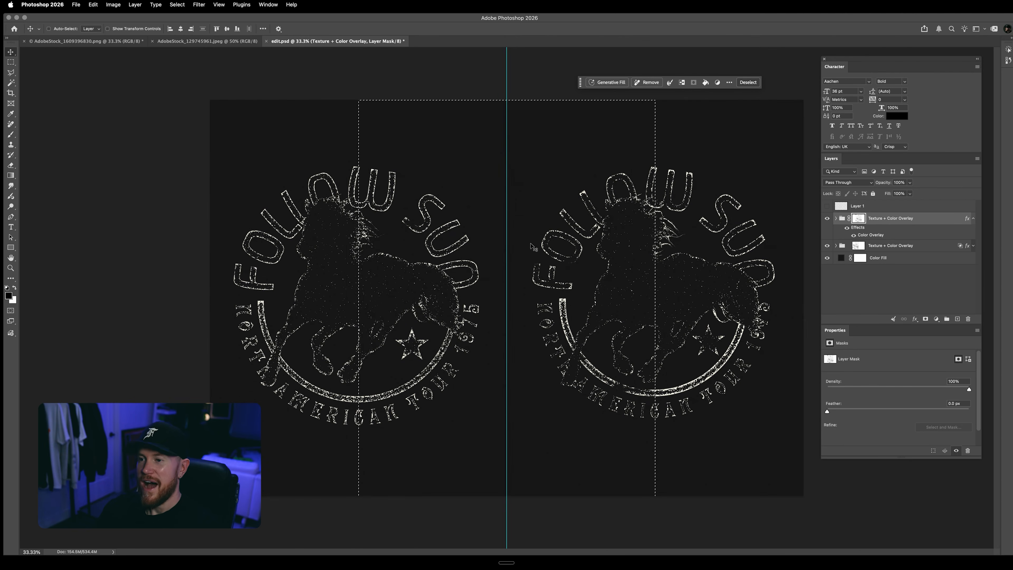
drag(435, 142, 573, 143)
key(super+d)
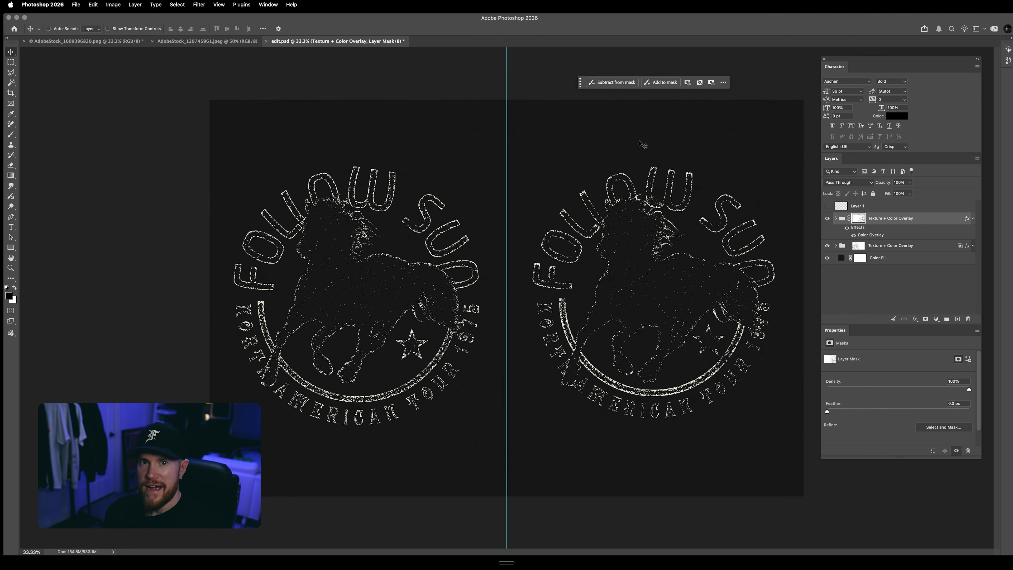
- Inspect the group's texture mask on its own with the Clone Stamp tool selected
alt+click(859, 219)
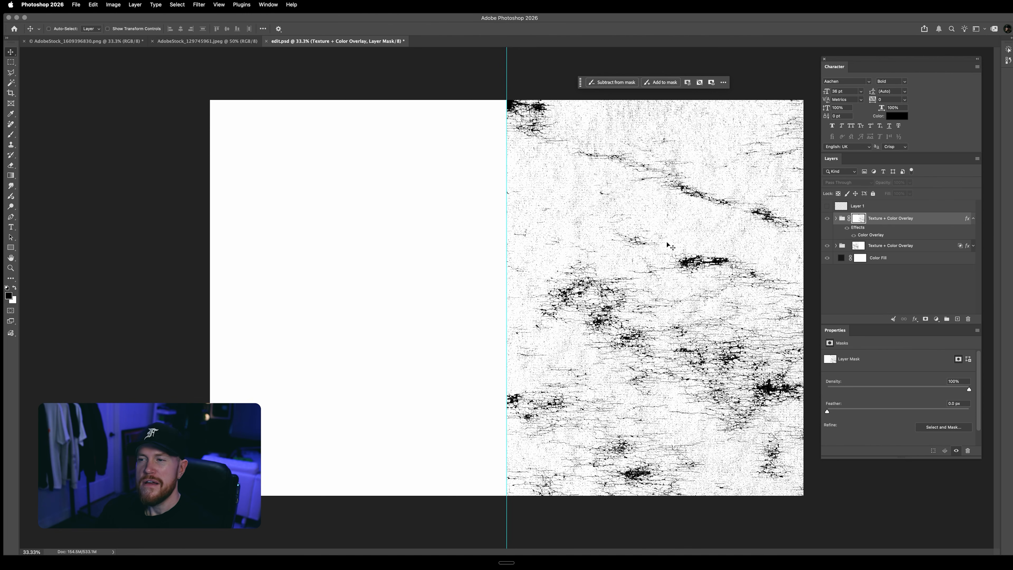
click(11, 146)
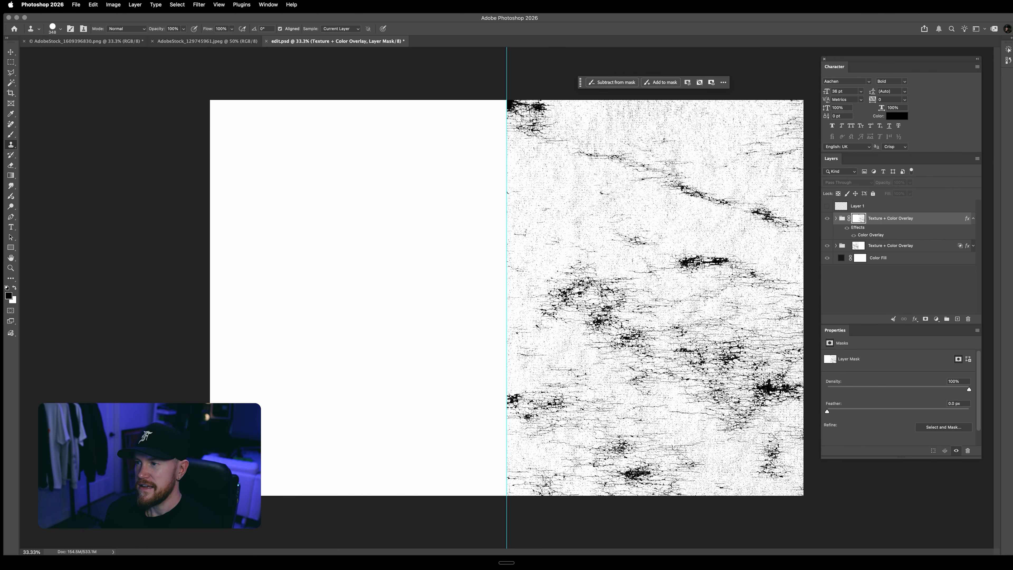
alt+click(860, 221)
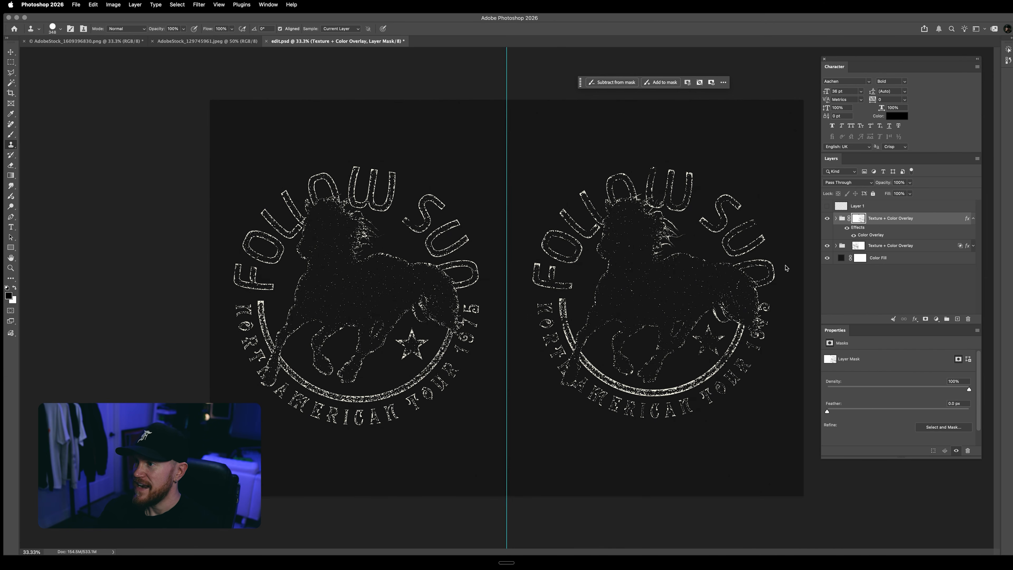
key(v)
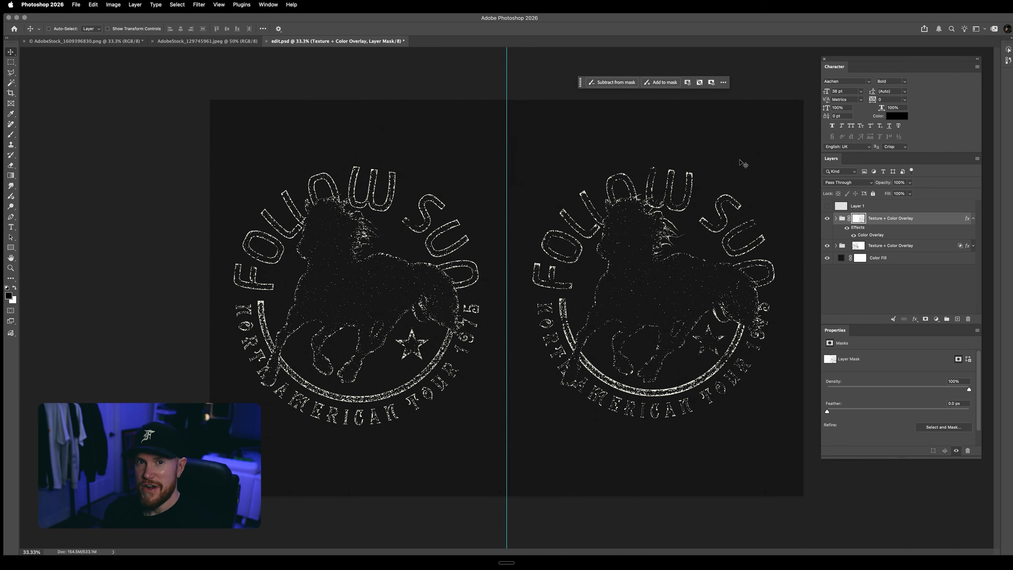
- Select the right half of the canvas up to the guide and crop the document to it
key(m)
drag(804, 101, 510, 503)
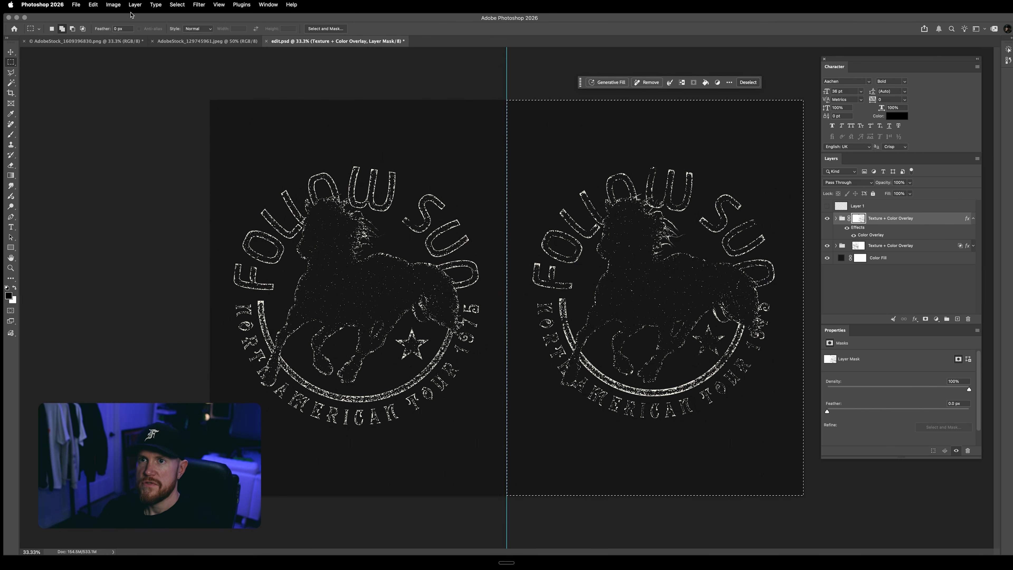
click(113, 5)
click(129, 92)
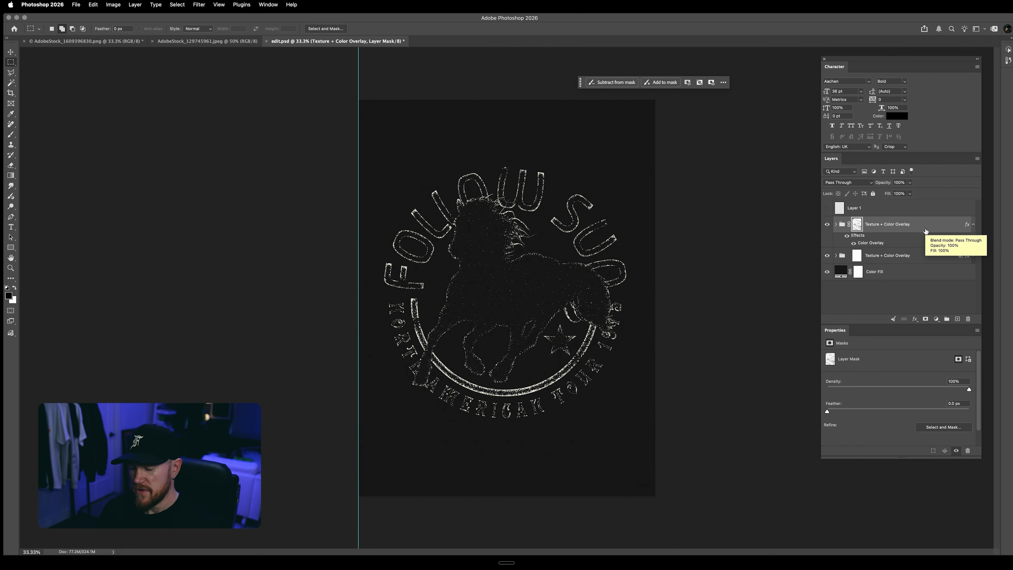
- Duplicate the textured artwork group and the Color Fill layer, placing the fill copy directly beneath the group copy
key(super+j)
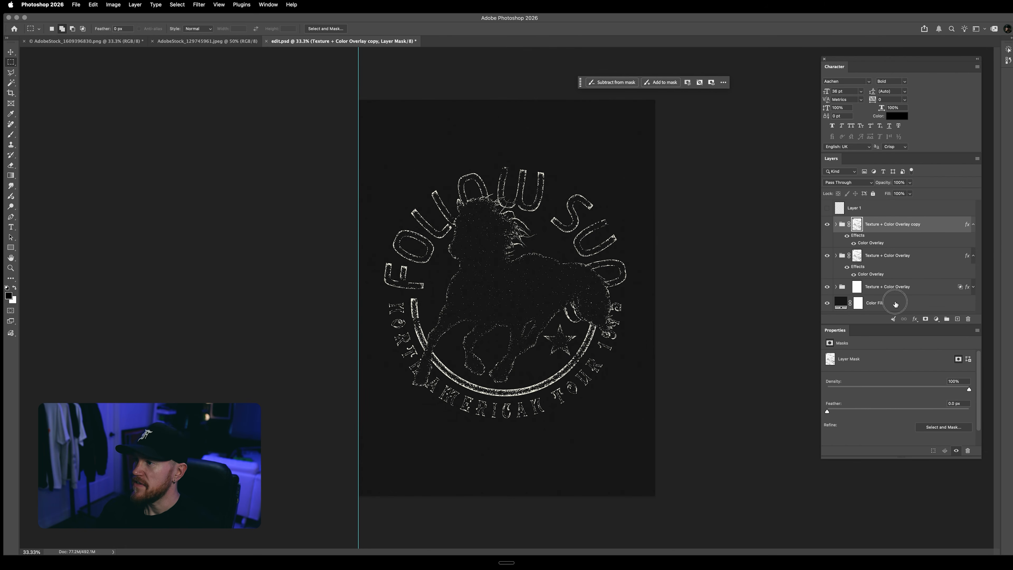
click(895, 303)
key(super+j)
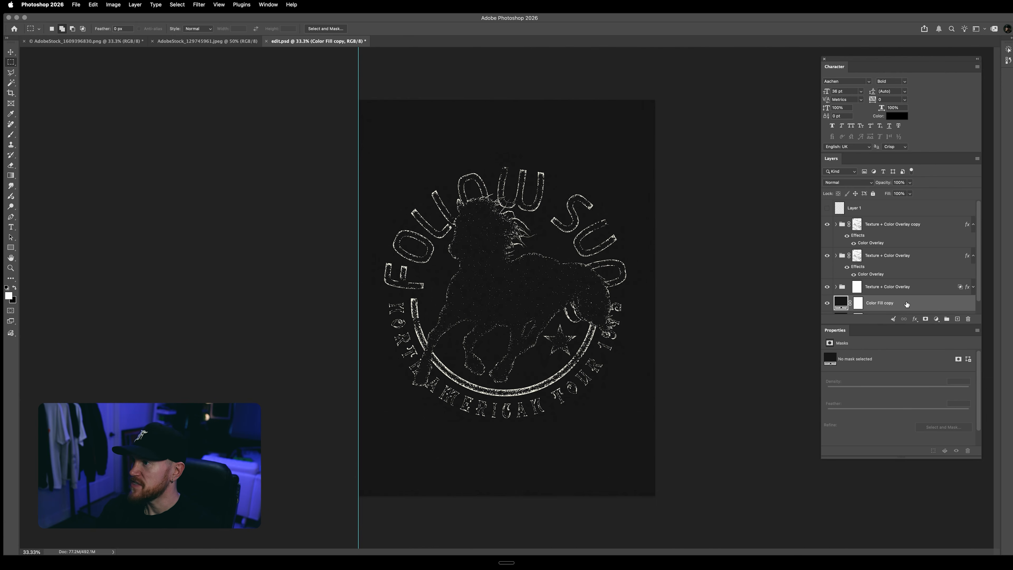
drag(907, 304, 928, 233)
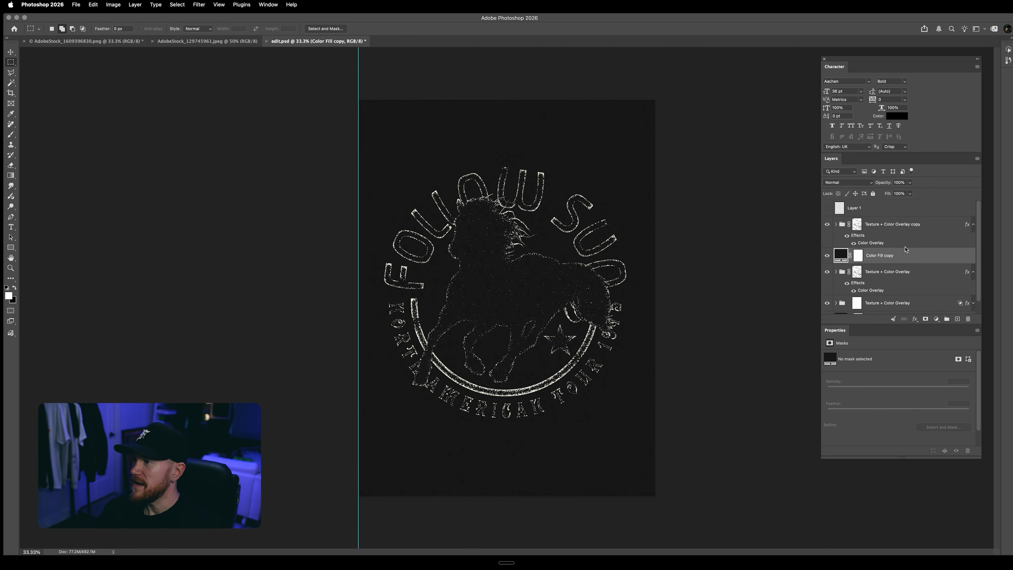
- Merge the group copy with the Color Fill copy, and copy its cream pixels to a new layer using a zero-tolerance, non-contiguous Magic Wand selection
shift+click(930, 227)
right_click(931, 227)
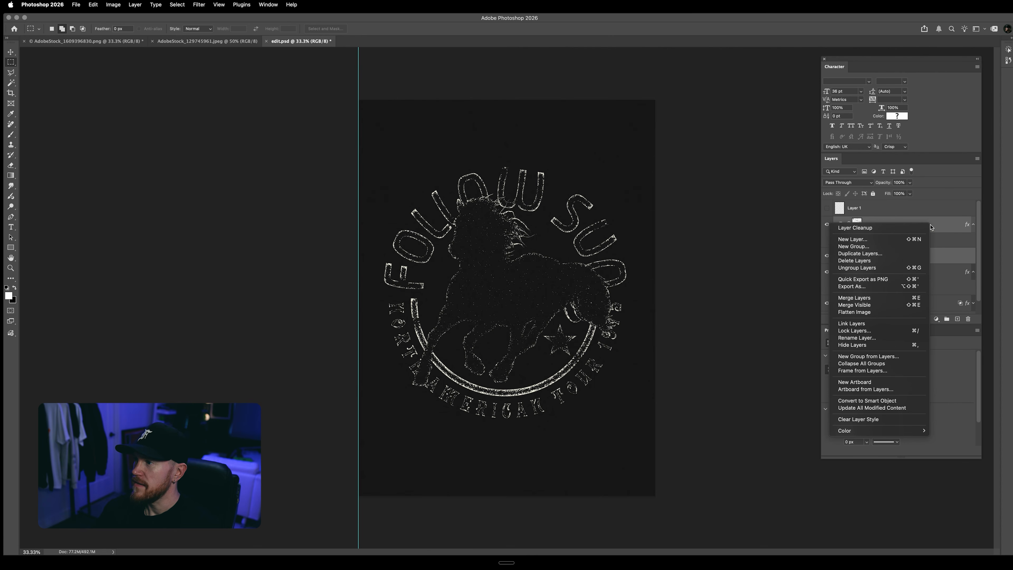
click(882, 297)
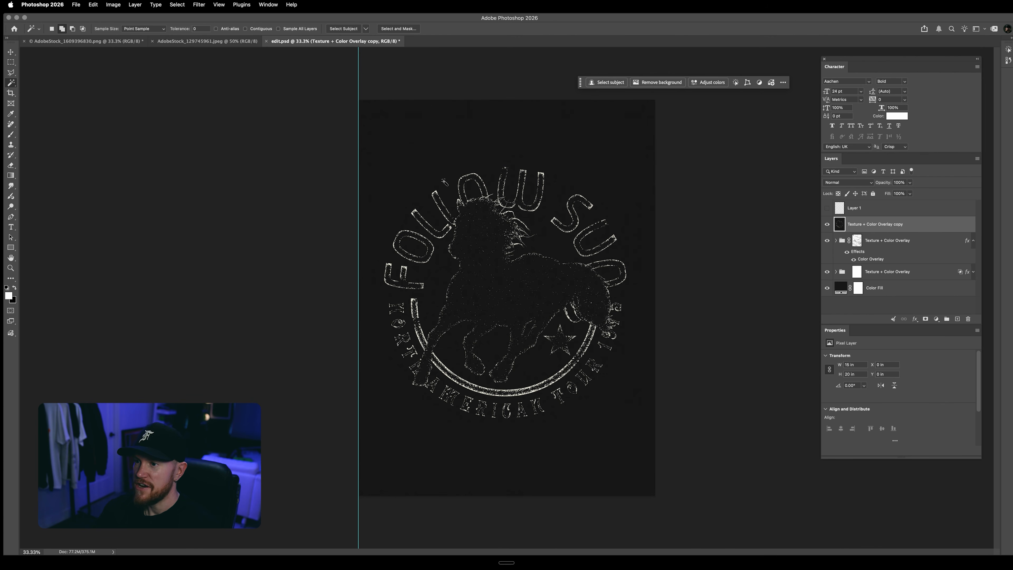
click(407, 271)
key(super+j)
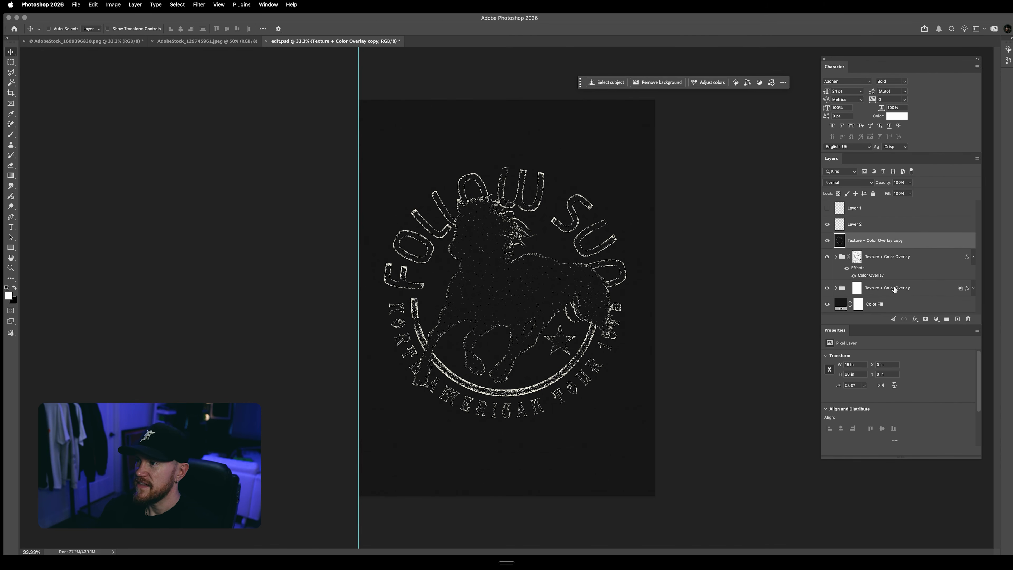
- Delete every layer except the extracted cream artwork and the original Color Fill, and rename the artwork layer as Cream
shift+click(895, 289)
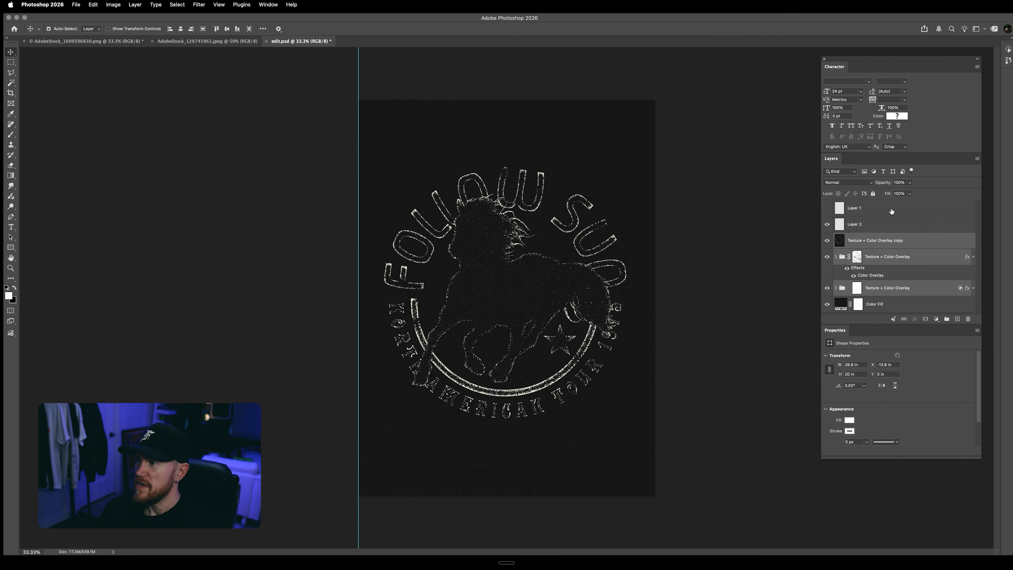
super+click(888, 210)
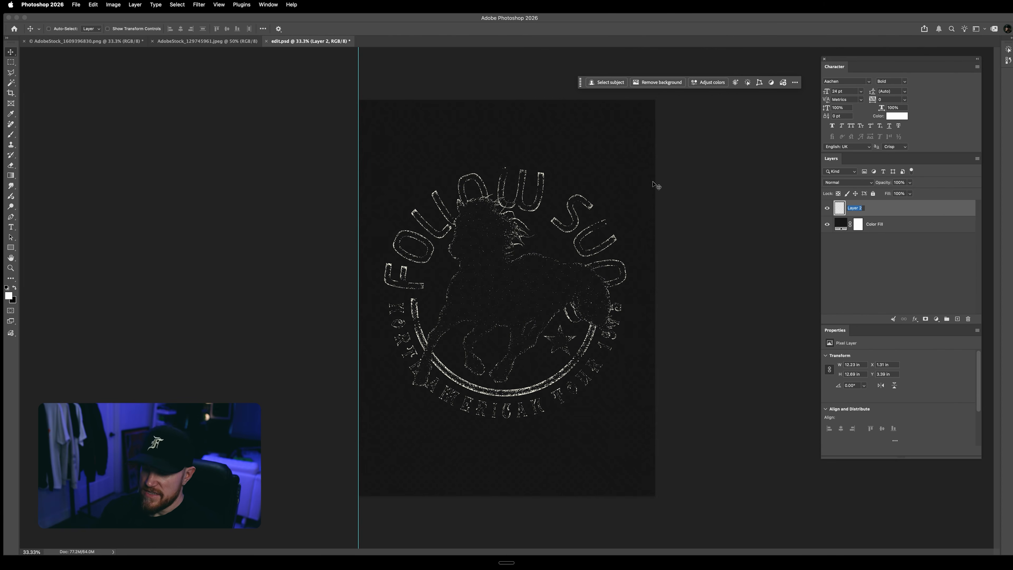
text(Cream)
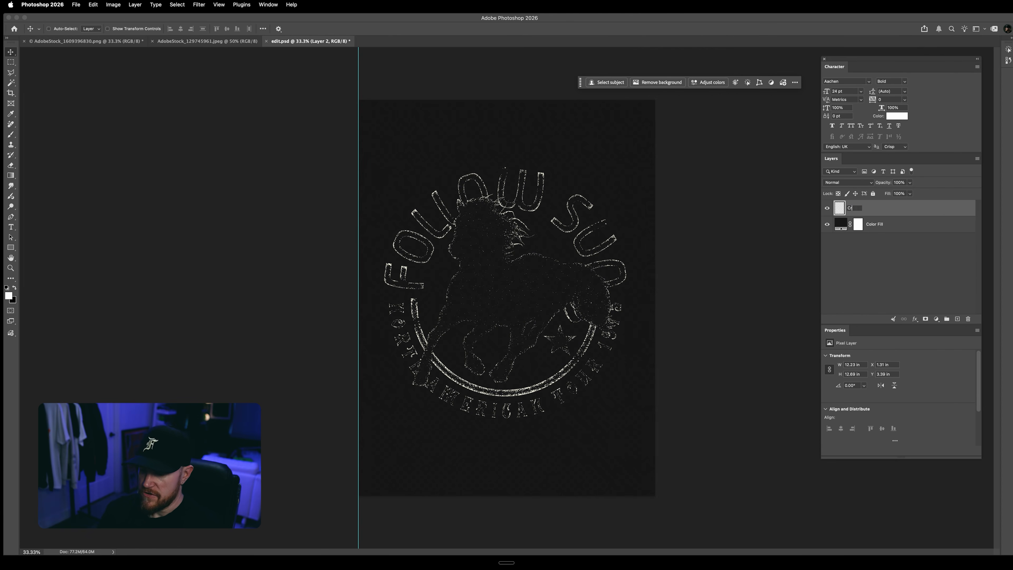
key(Return)
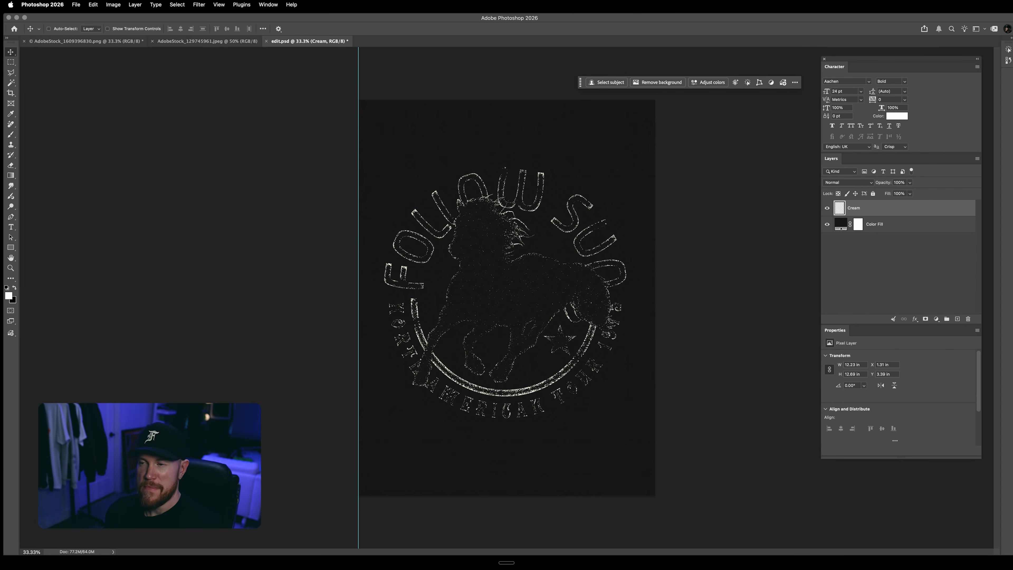
- Convert the Color Fill layer into the document's Background layer
click(909, 225)
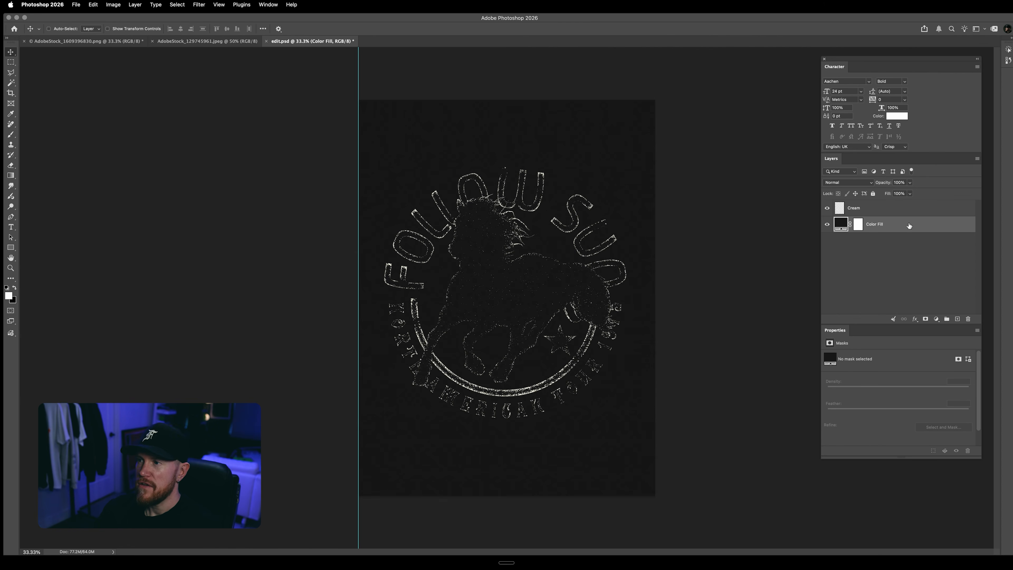
click(135, 5)
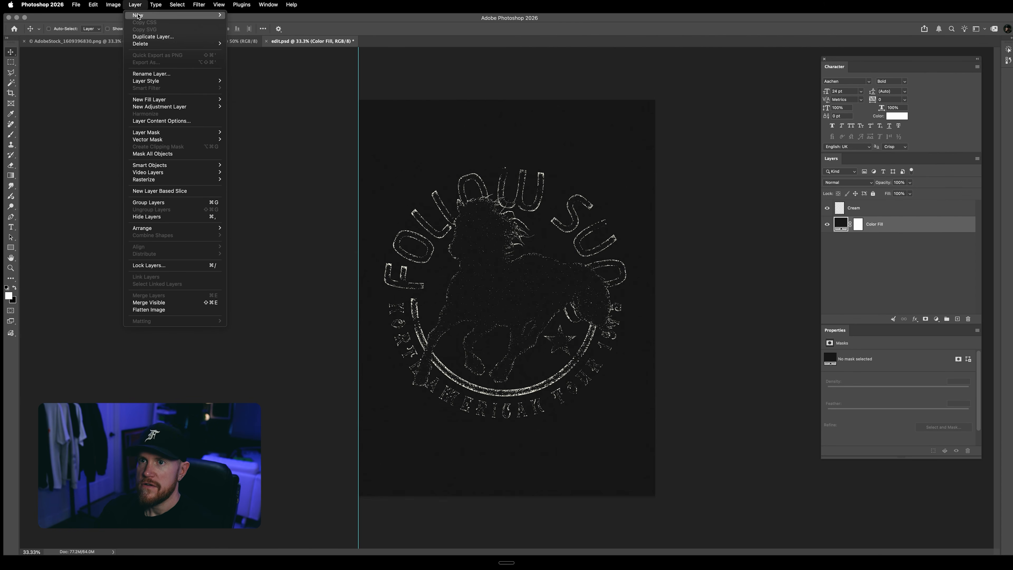
mouse_move(207, 16)
click(248, 25)
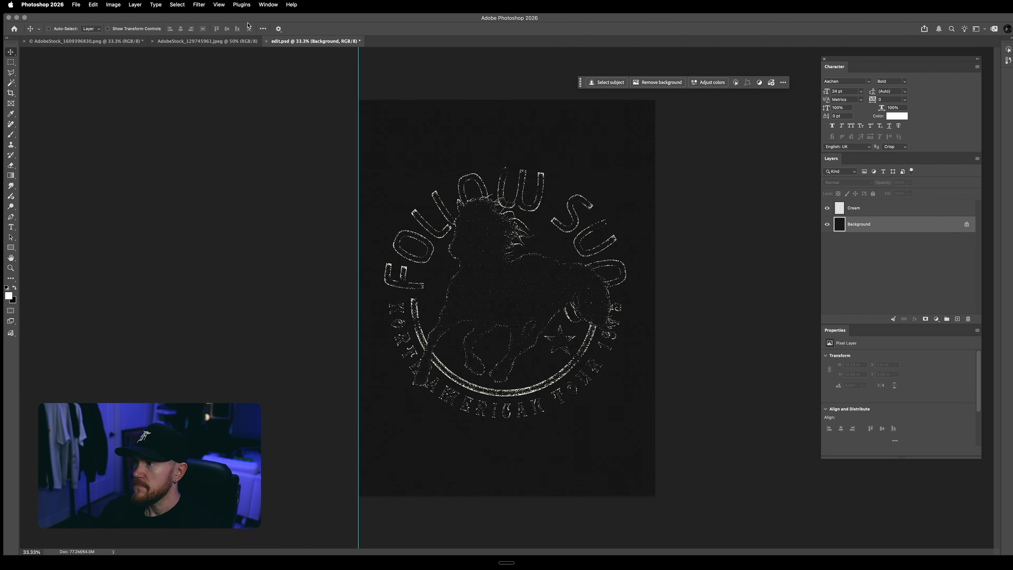
- Trim the canvas on all four sides to the artwork, based on the top left pixel color
click(113, 4)
click(119, 101)
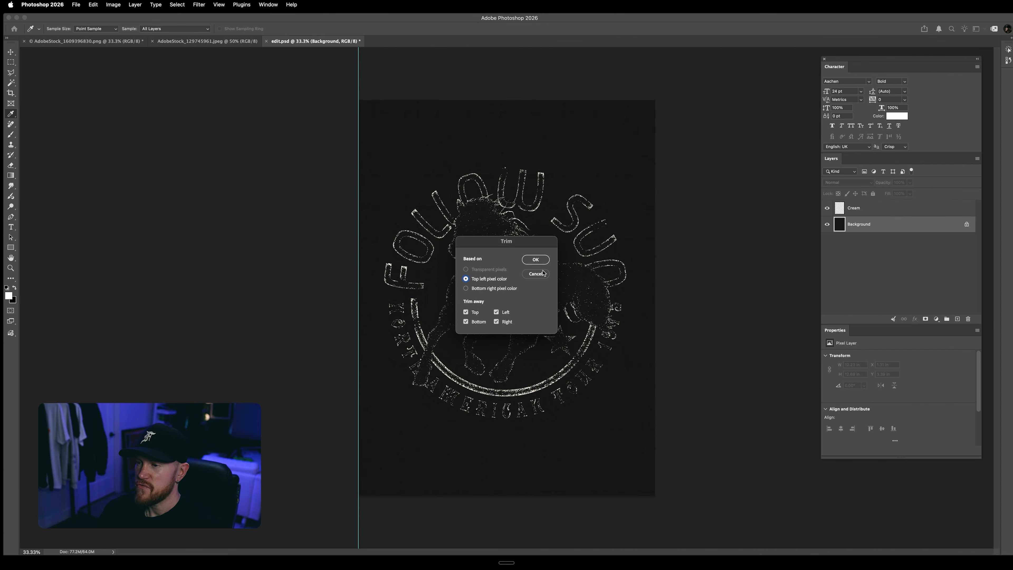
click(535, 259)
key(v)
key(super+equal)
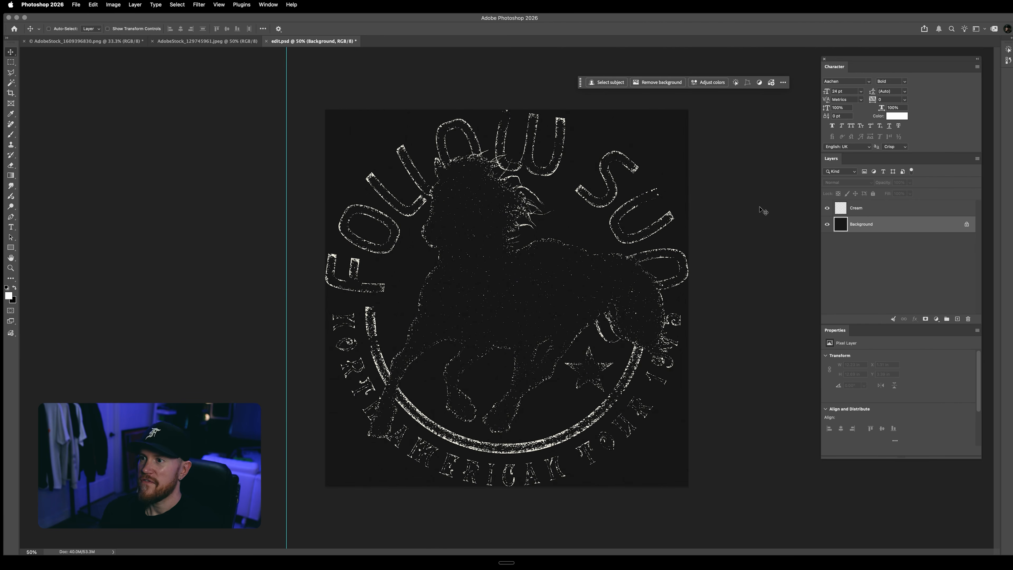